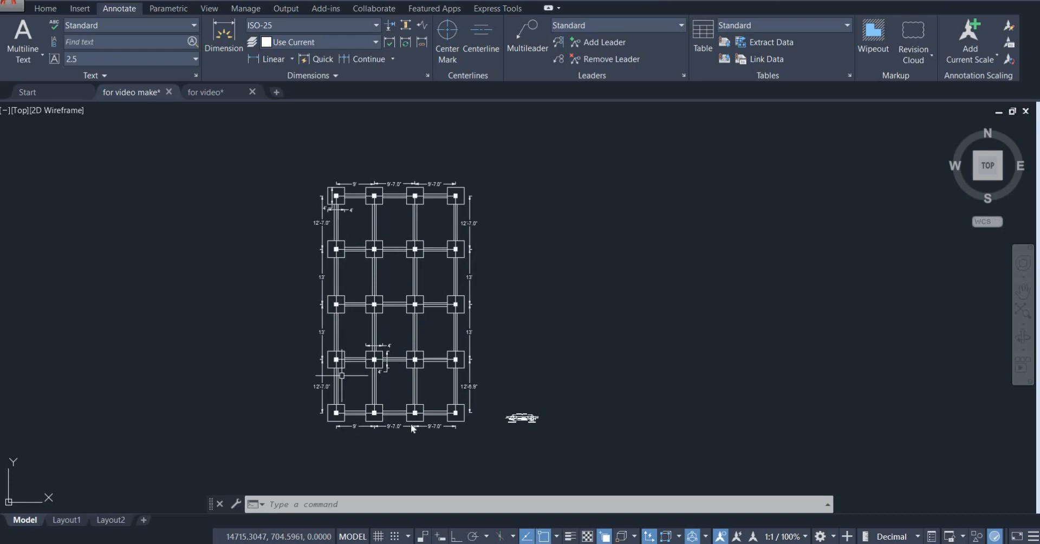
Add the multiline text "DSASDNFC SDFHBNDF DFBHHNDFB" below the beam section detail beside the foundation plan.
{"action": "scroll", "coordinate": [443, 439], "scroll_direction": "up", "scroll_amount": 2}
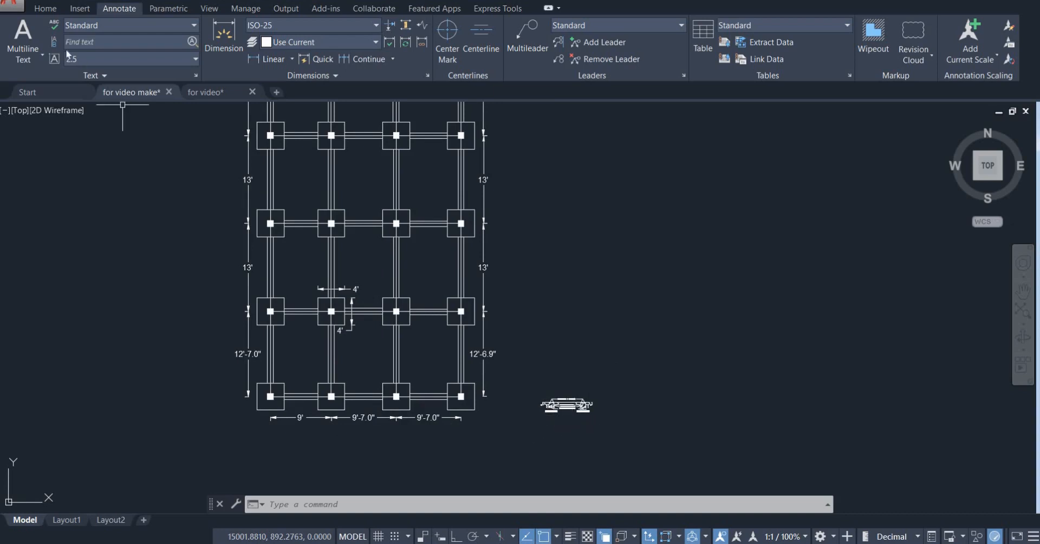
{"action": "left_click", "coordinate": [44, 9]}
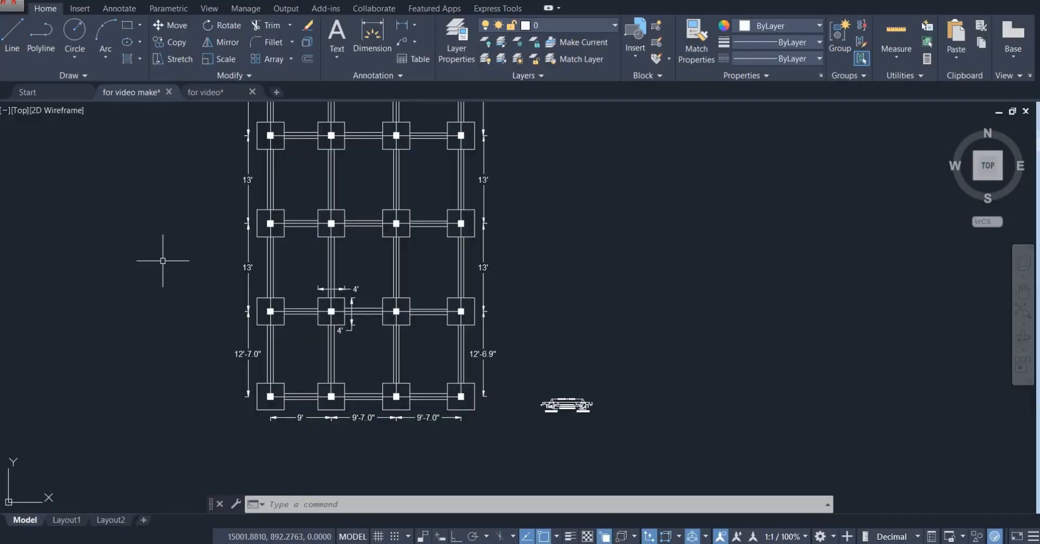
{"action": "scroll", "coordinate": [157, 271], "scroll_direction": "down", "scroll_amount": 3}
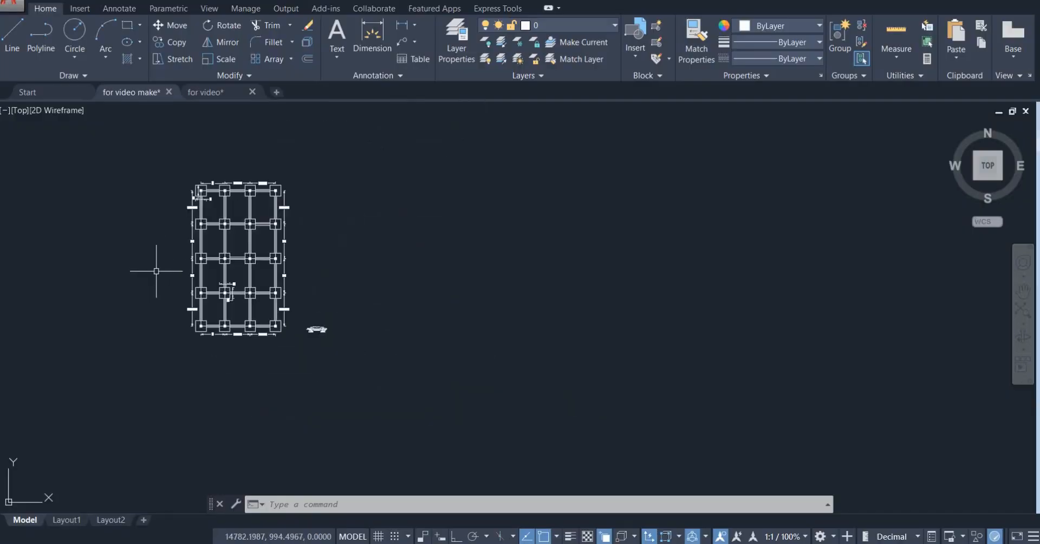
{"action": "scroll", "coordinate": [160, 237], "scroll_direction": "up", "scroll_amount": 1}
{"action": "middle_click_drag", "start_coordinate": [160, 237], "coordinate": [221, 232]}
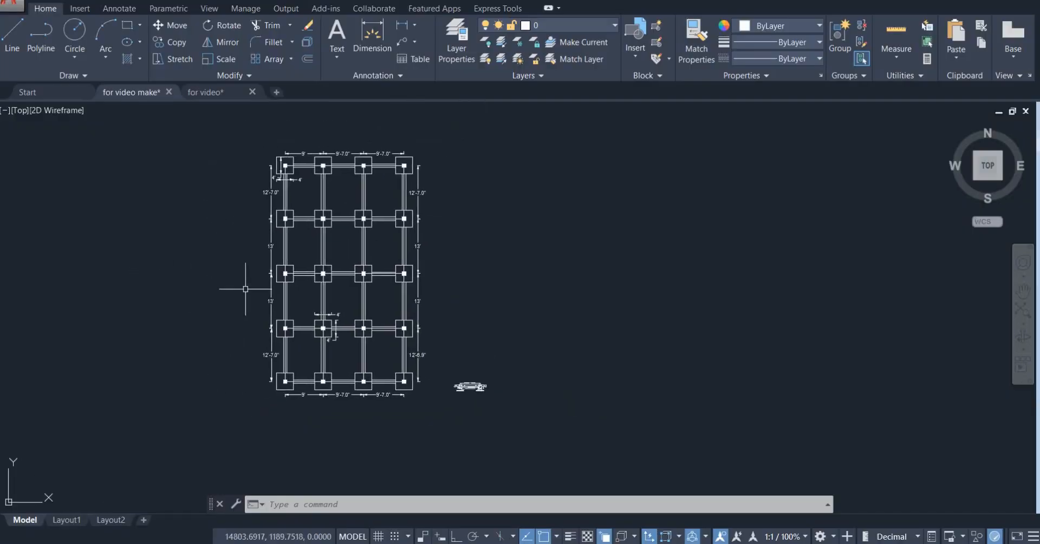
{"action": "left_click", "coordinate": [336, 39]}
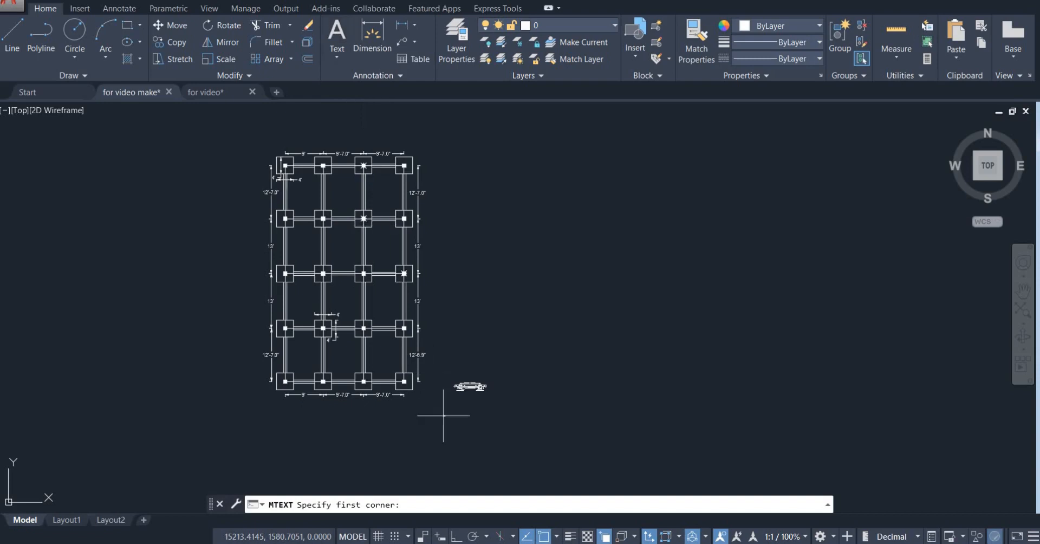
{"action": "scroll", "coordinate": [448, 414], "scroll_direction": "up", "scroll_amount": 3}
{"action": "scroll", "coordinate": [449, 414], "scroll_direction": "up", "scroll_amount": 2}
{"action": "left_click", "coordinate": [483, 351]}
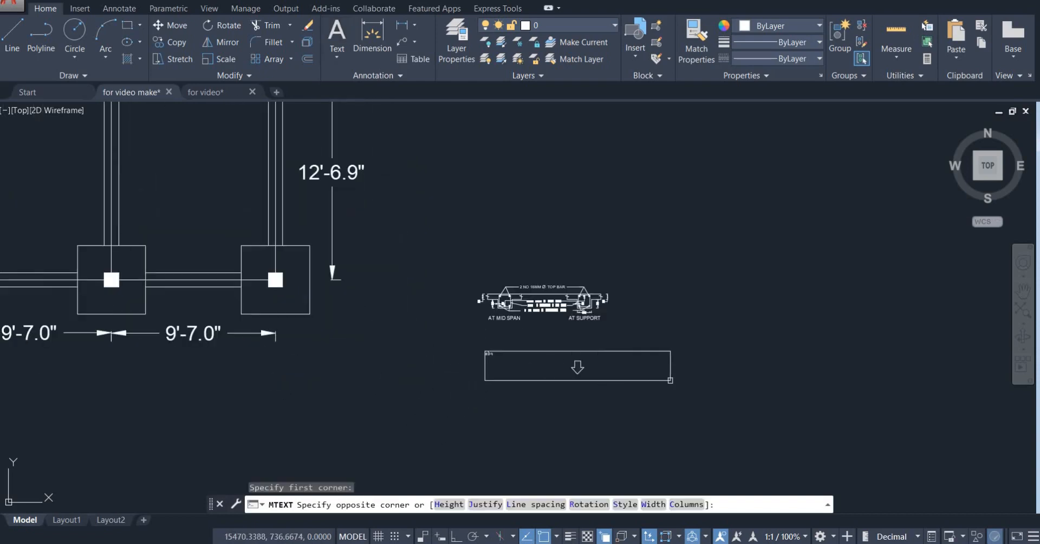
{"action": "left_click", "coordinate": [673, 380]}
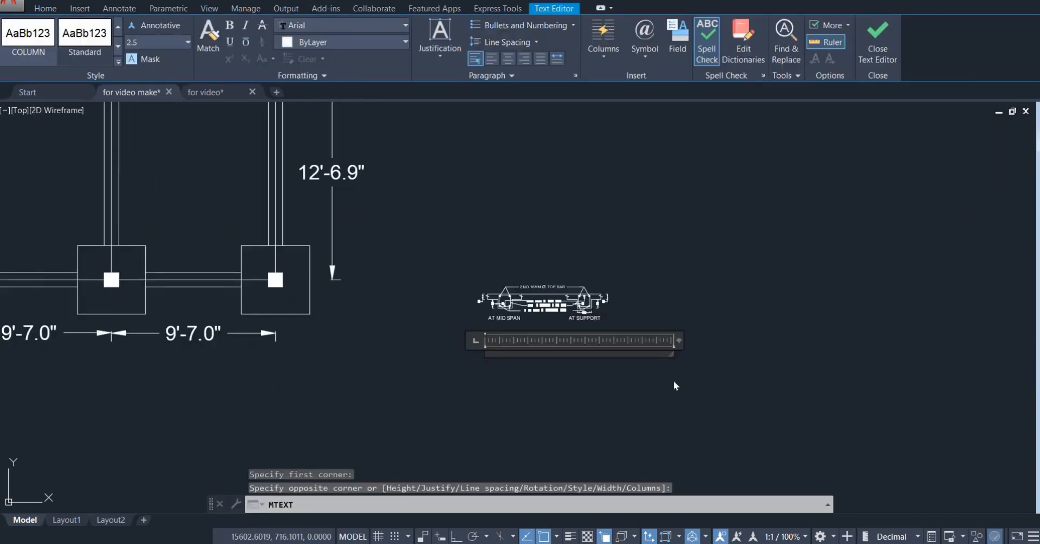
{"action": "type", "text": "DSASDNFC SDFHB"}
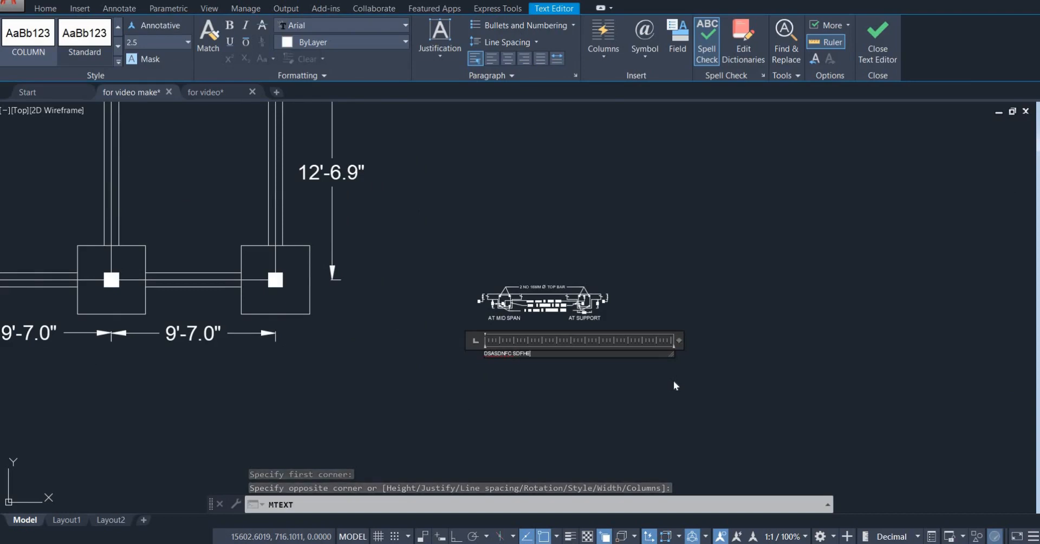
{"action": "type", "text": "NDF DFBHHNDFB"}
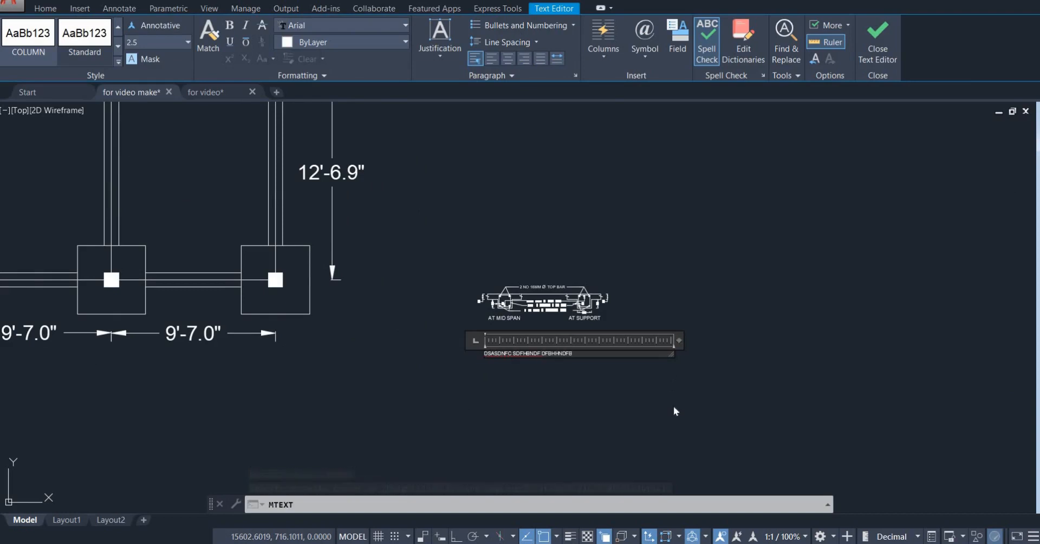
{"action": "left_click", "coordinate": [673, 406]}
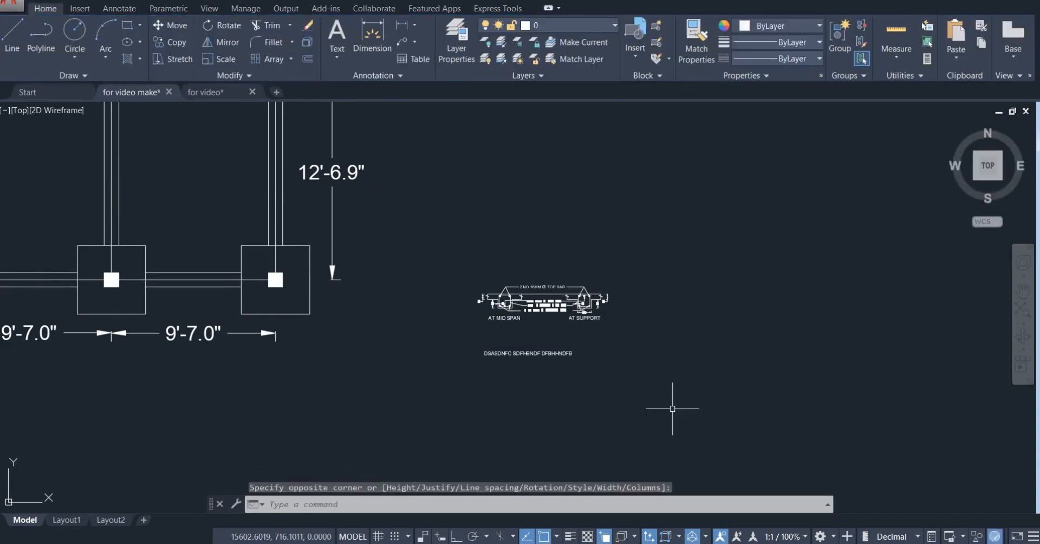
{"action": "left_click", "coordinate": [524, 352]}
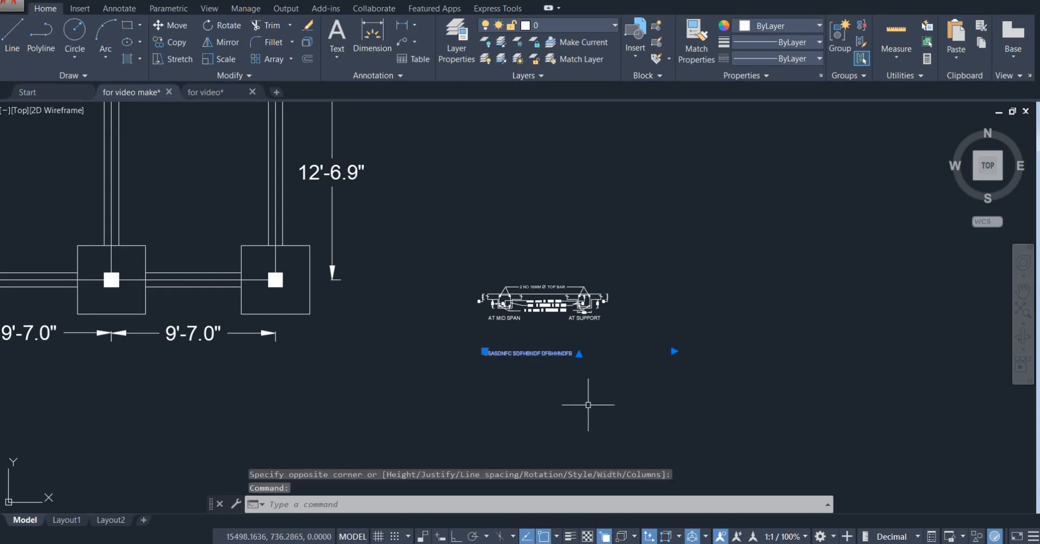
{"action": "key", "text": "Escape"}
{"action": "left_click", "coordinate": [116, 9]}
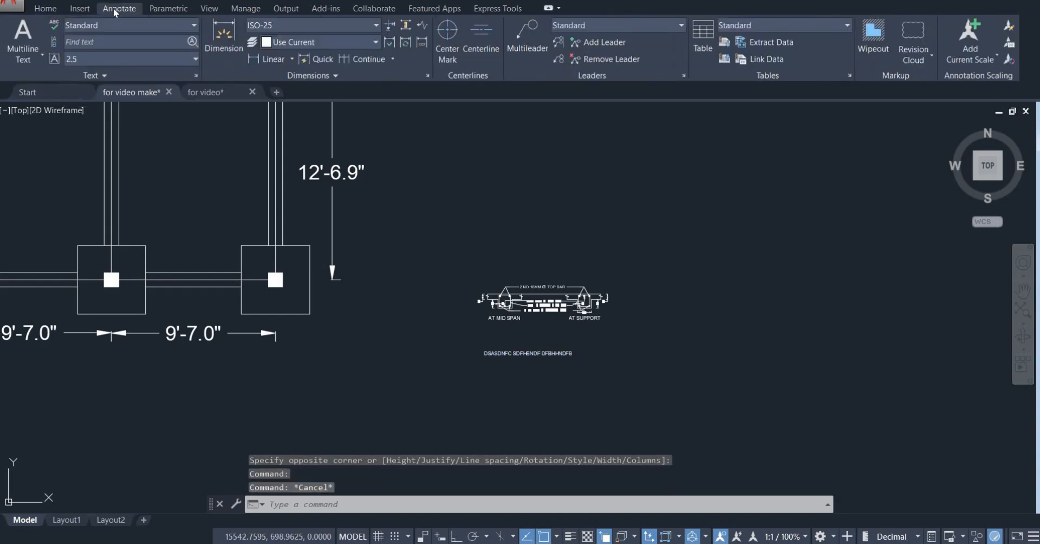
{"action": "left_click", "coordinate": [48, 10]}
Move the sample text slightly to the right so it sits more centrally beneath the beam section detail.
{"action": "left_click", "coordinate": [528, 353]}
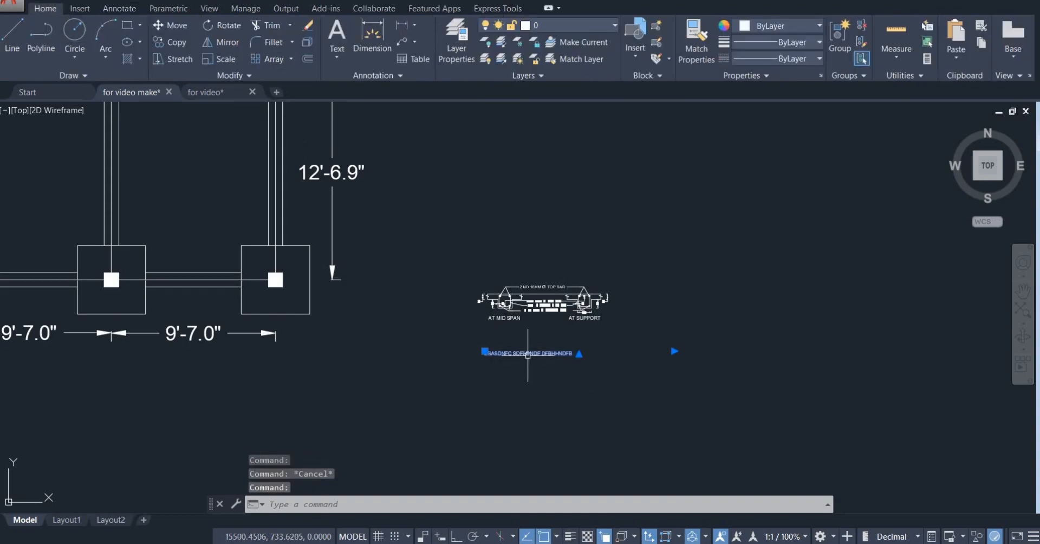
{"action": "type", "text": "M"}
{"action": "key", "text": "Return"}
{"action": "left_click", "coordinate": [570, 396]}
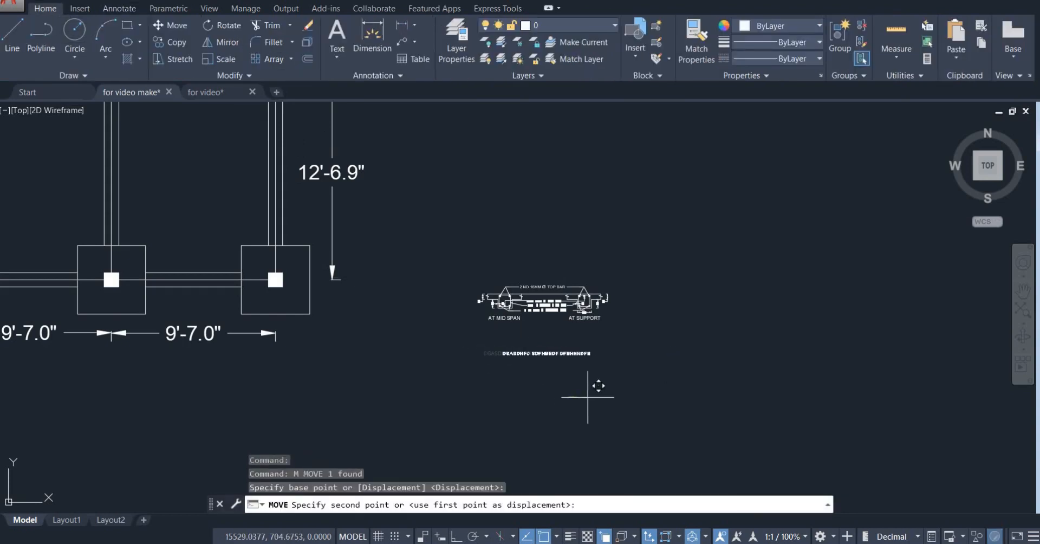
{"action": "left_click", "coordinate": [593, 397]}
Set the height of the whole sample text below the beam section detail to 5.
{"action": "left_click", "coordinate": [564, 358]}
{"action": "left_click", "coordinate": [556, 353]}
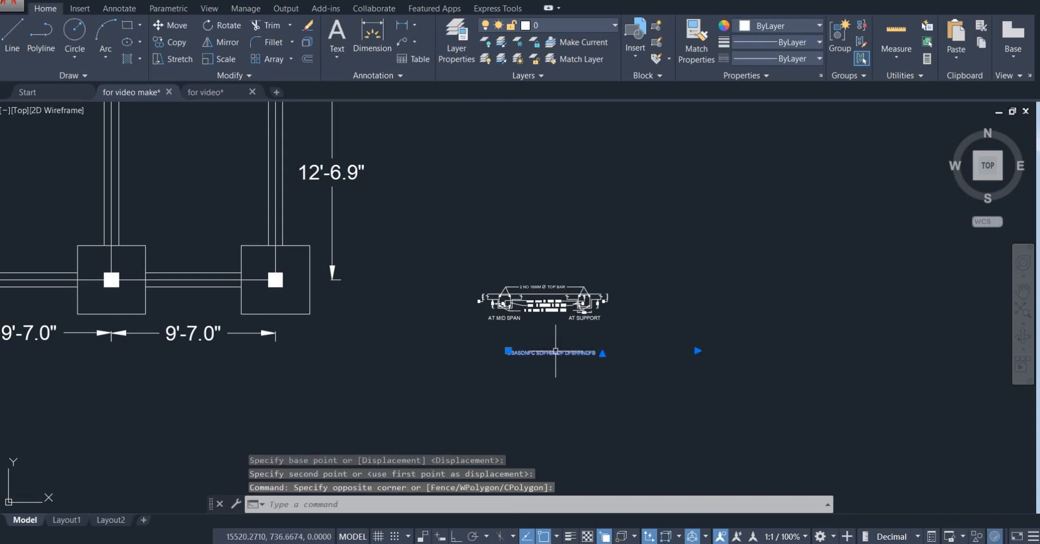
{"action": "double_click", "coordinate": [553, 353]}
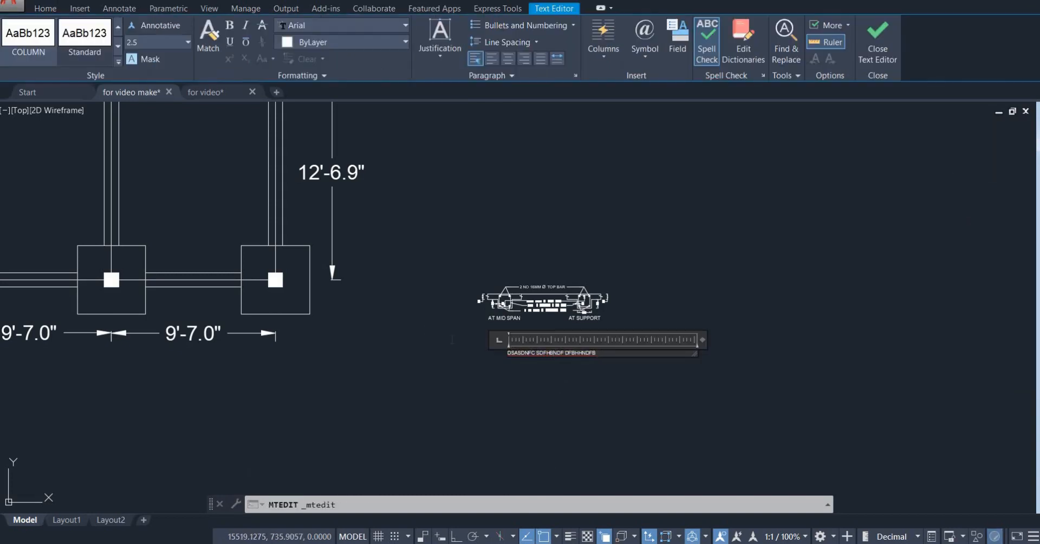
{"action": "key", "text": "ctrl+a"}
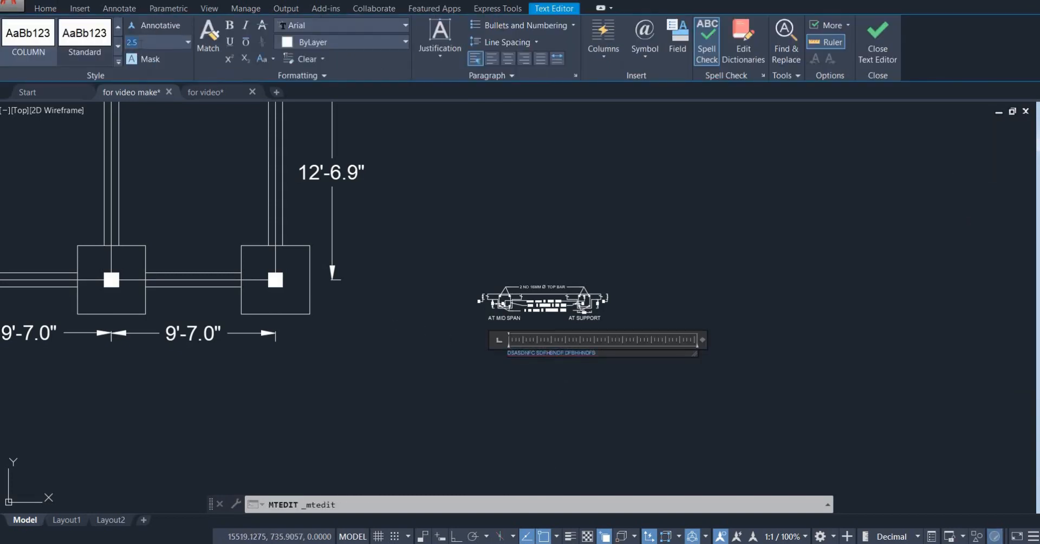
{"action": "key", "text": "Return"}
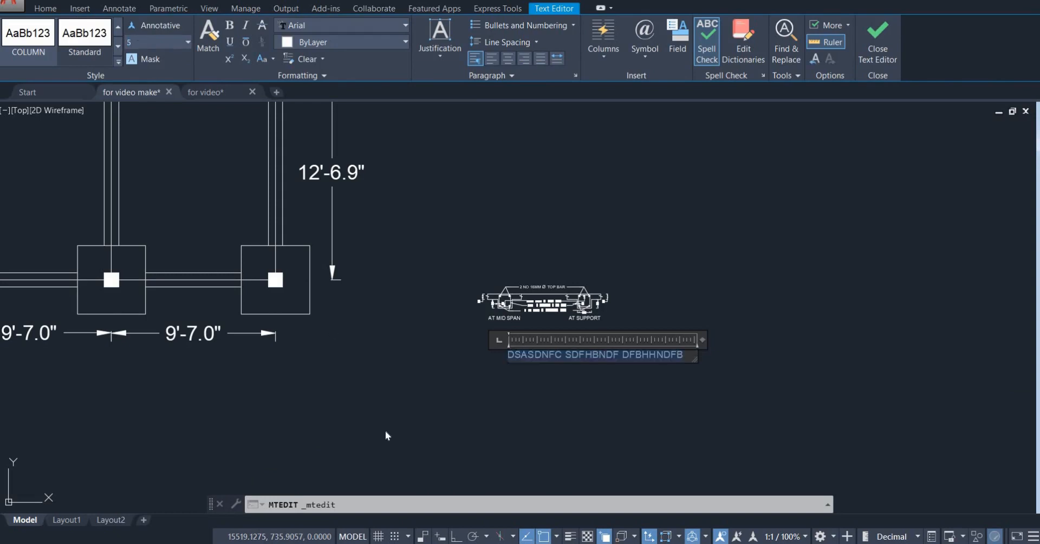
{"action": "left_click", "coordinate": [436, 418]}
Move the enlarged sample text up and to the left, closer beneath the beam section detail.
{"action": "left_click", "coordinate": [633, 345]}
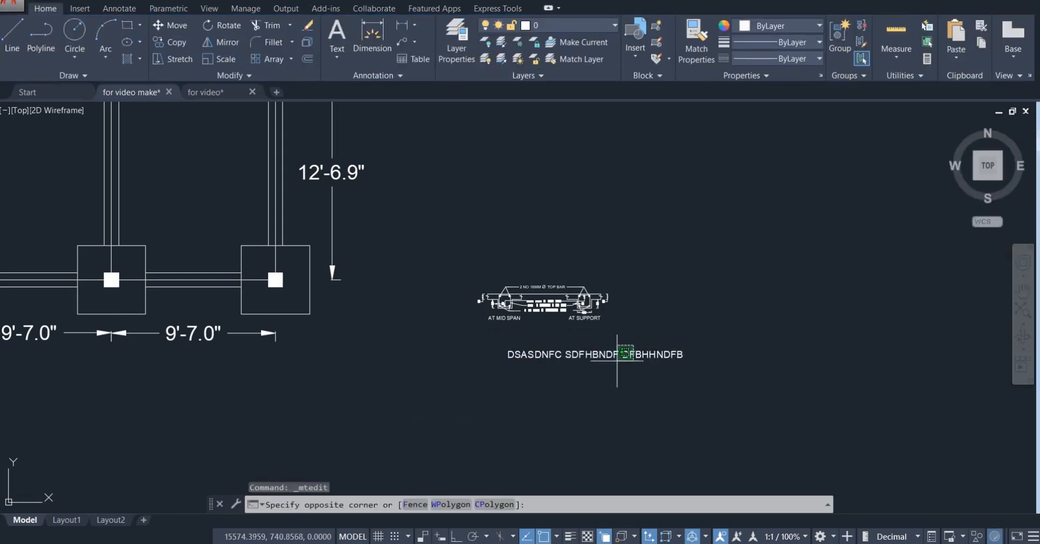
{"action": "left_click", "coordinate": [612, 365]}
{"action": "type", "text": "M"}
{"action": "key", "text": "Return"}
{"action": "left_click", "coordinate": [631, 389]}
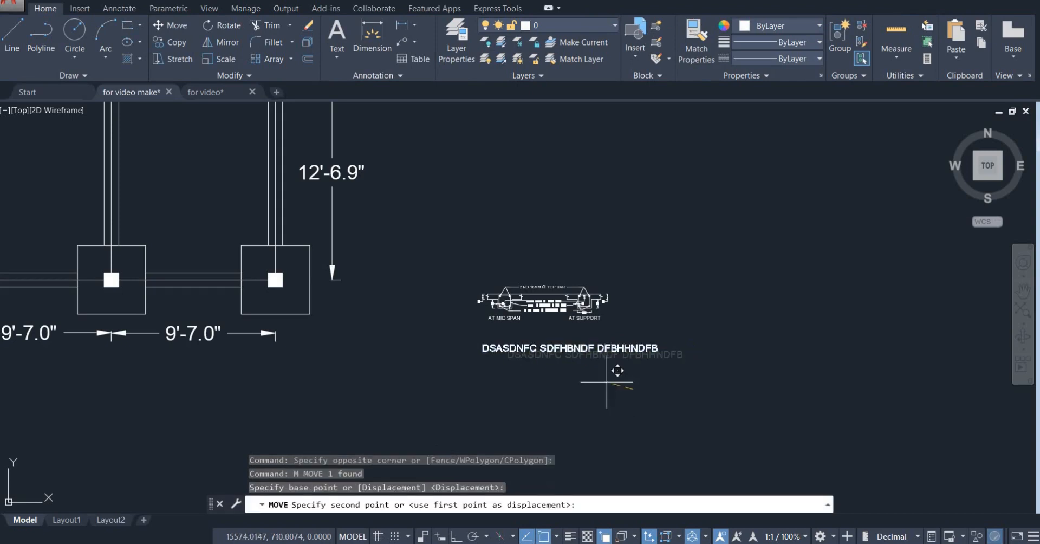
{"action": "left_click", "coordinate": [596, 378]}
Add the multiline text "SGDHND SHGHFD NSGDFHMNS" below the bottom dimension row of the foundation plan.
{"action": "scroll", "coordinate": [596, 378], "scroll_direction": "down", "scroll_amount": 3}
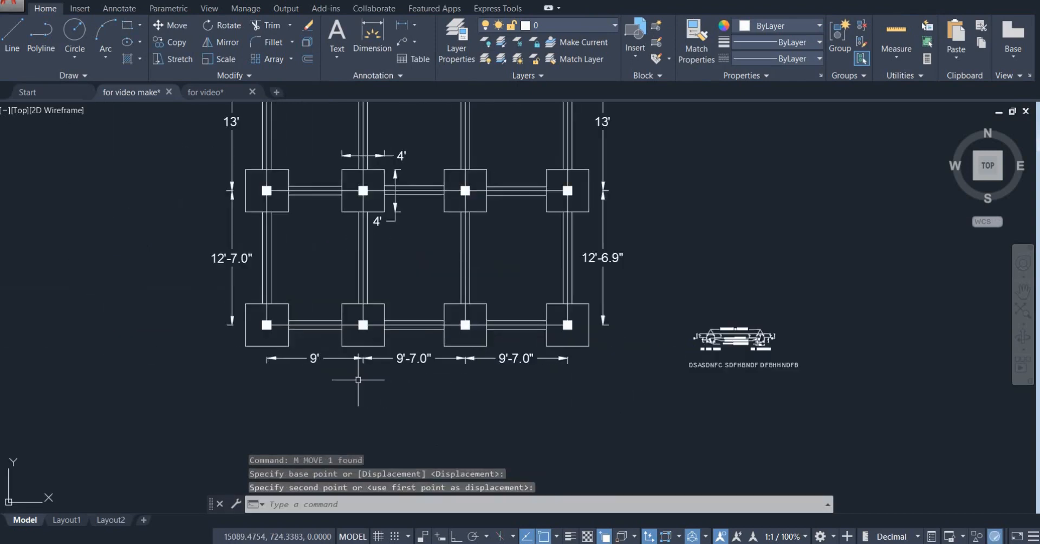
{"action": "scroll", "coordinate": [359, 382], "scroll_direction": "up", "scroll_amount": 3}
{"action": "left_click", "coordinate": [337, 38]}
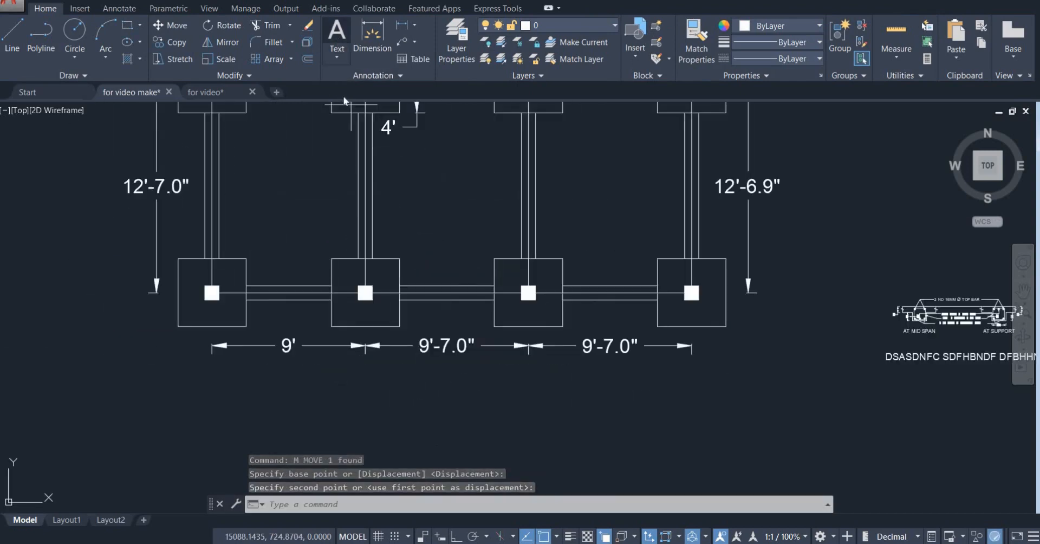
{"action": "left_click", "coordinate": [281, 397]}
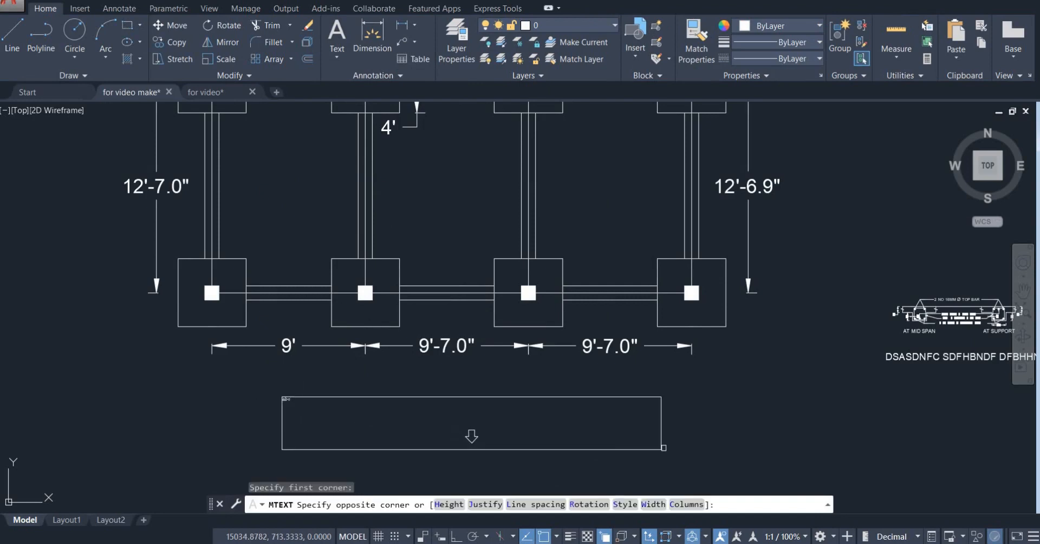
{"action": "left_click", "coordinate": [670, 425]}
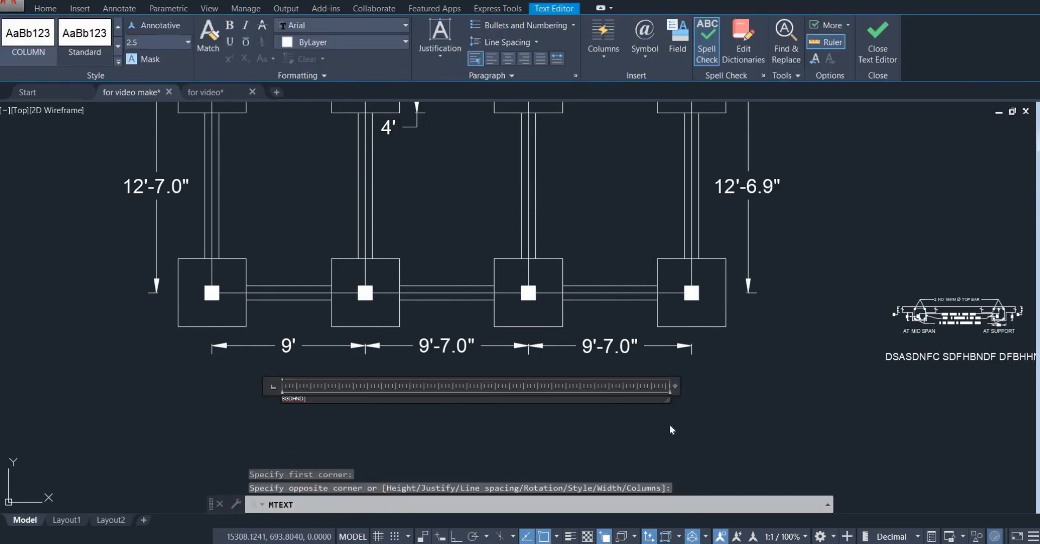
{"action": "type", "text": "SGDHND SHGHFDH SHGHFD"}
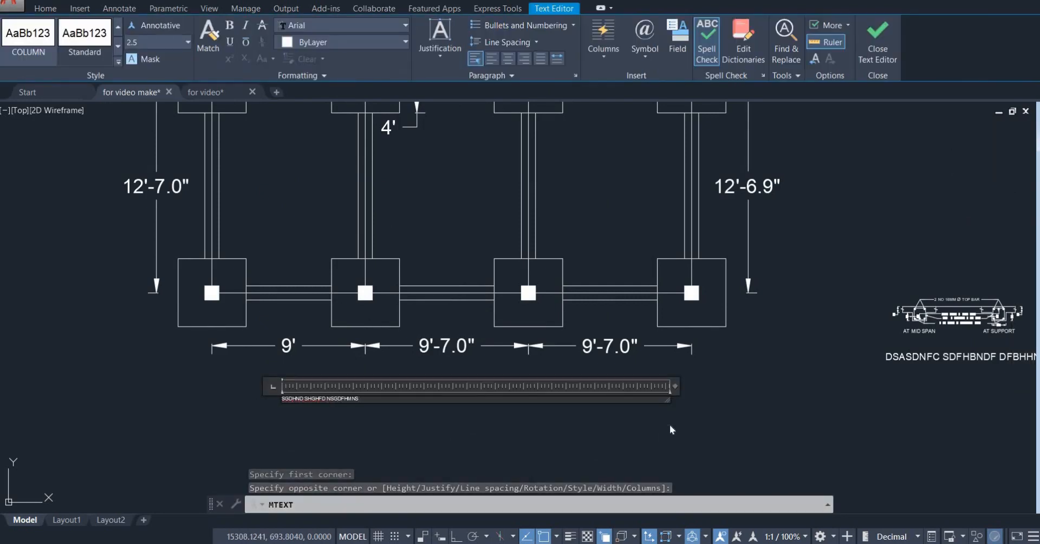
{"action": "left_click", "coordinate": [673, 429]}
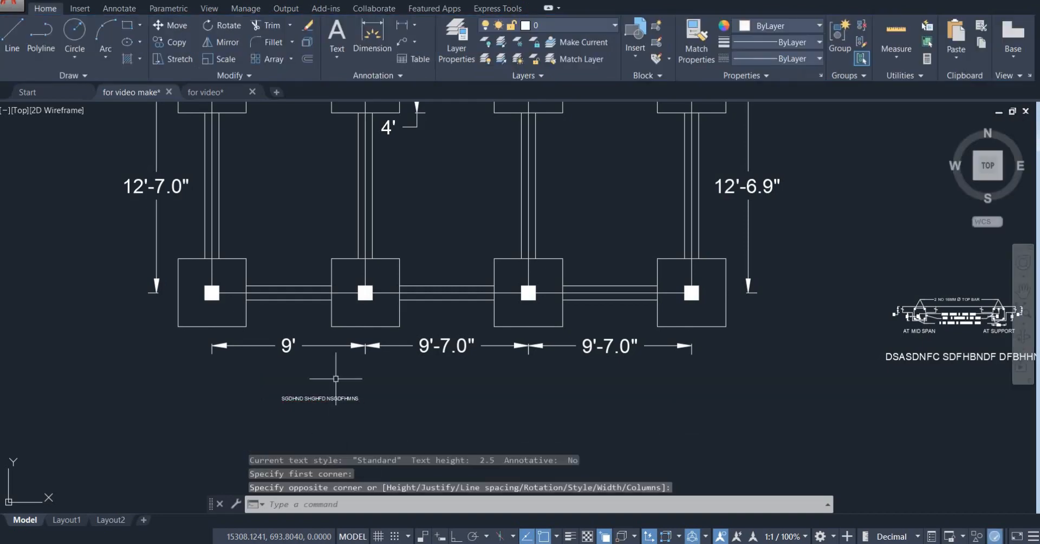
Open the sample text below the foundation plan for editing, close it without changes and delete it.
{"action": "scroll", "coordinate": [337, 382], "scroll_direction": "down", "scroll_amount": 2}
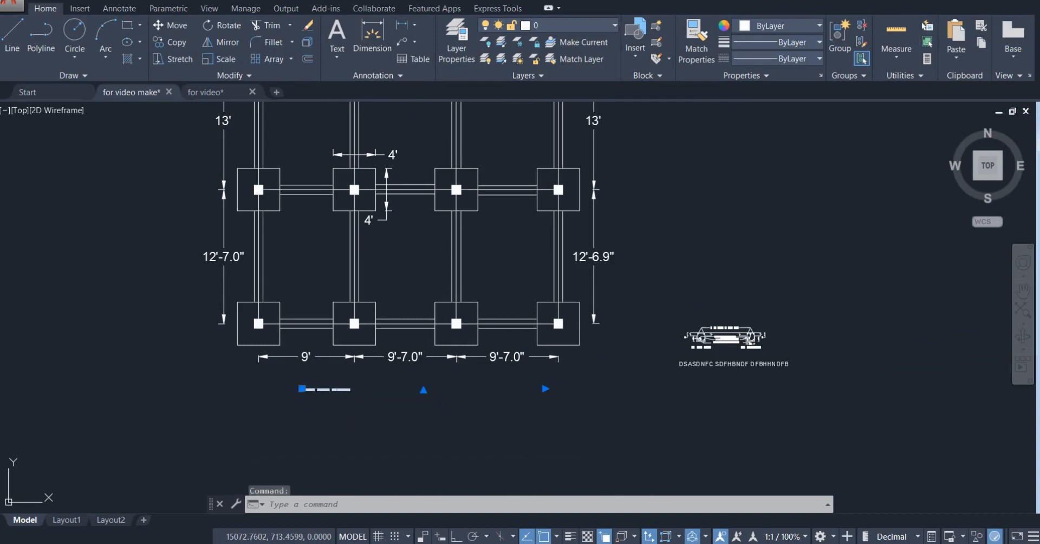
{"action": "double_click", "coordinate": [335, 389]}
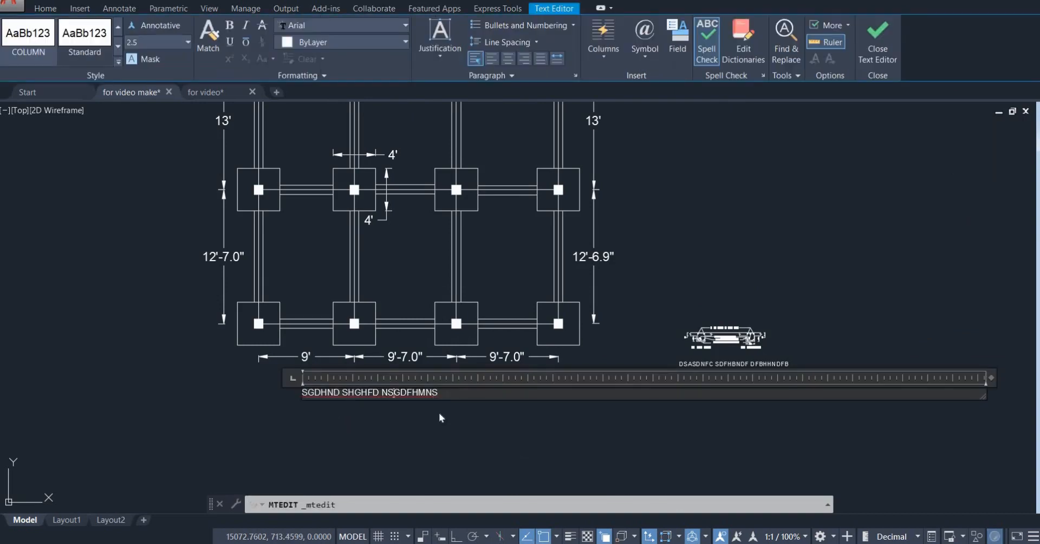
{"action": "left_click", "coordinate": [394, 426]}
{"action": "left_click", "coordinate": [344, 388]}
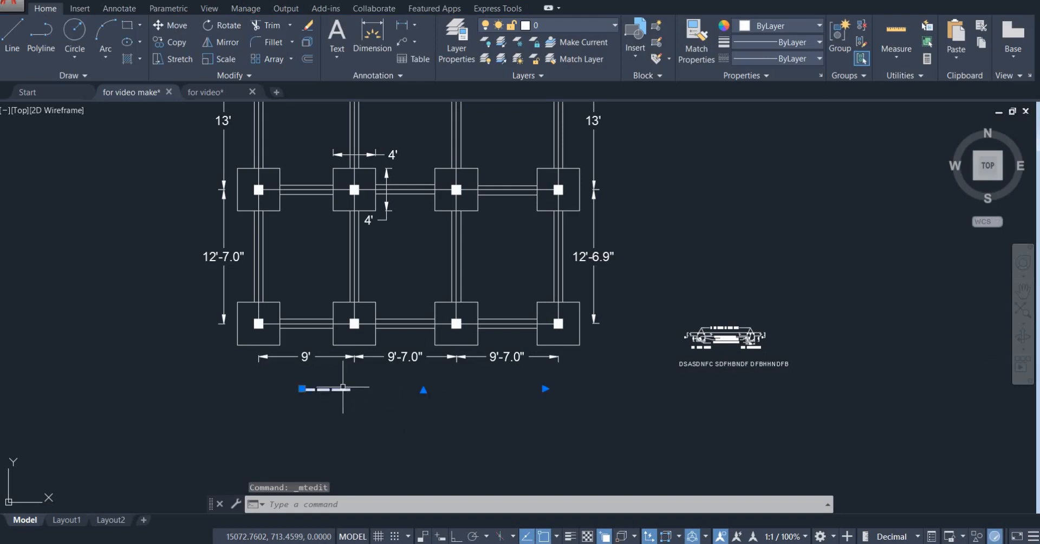
{"action": "key", "text": "Delete"}
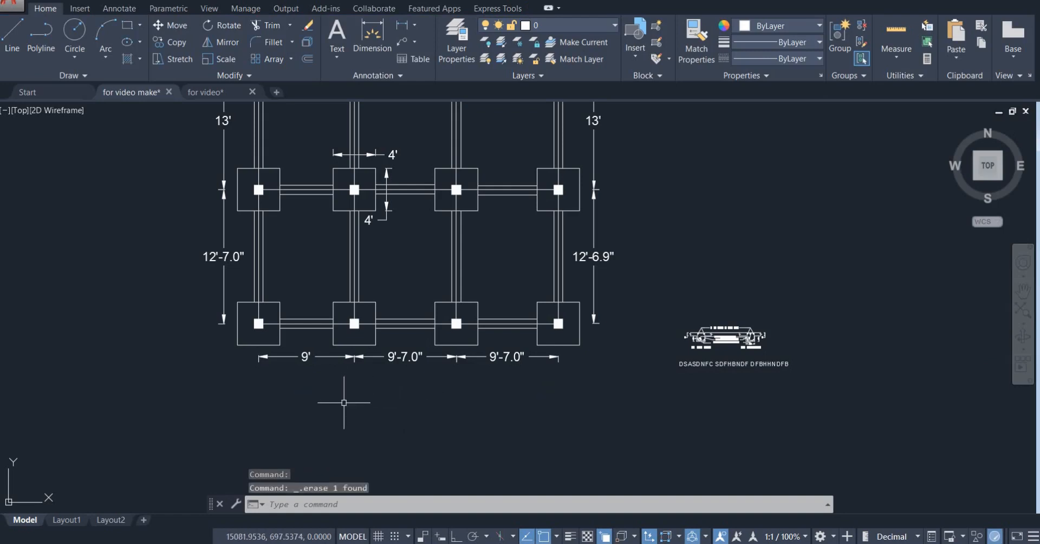
Delete the sample text below the beam section detail.
{"action": "scroll", "coordinate": [758, 347], "scroll_direction": "up", "scroll_amount": 2}
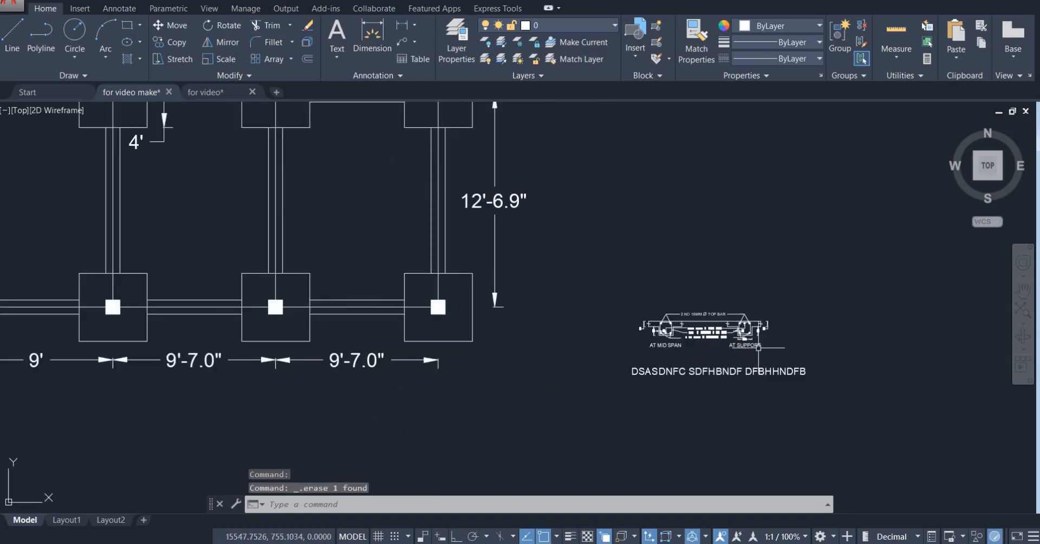
{"action": "scroll", "coordinate": [758, 347], "scroll_direction": "up", "scroll_amount": 3}
{"action": "middle_click_drag", "start_coordinate": [731, 353], "coordinate": [574, 374]}
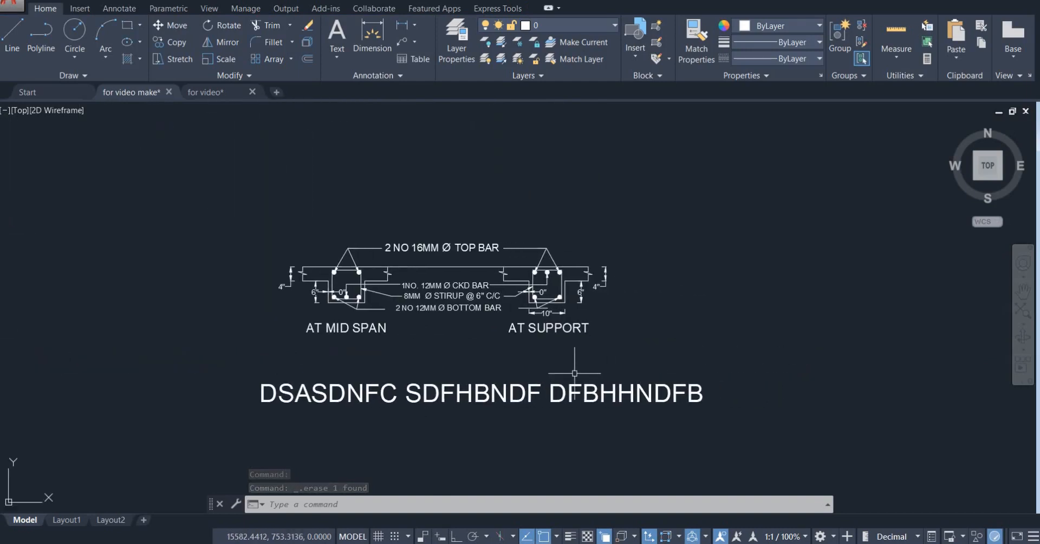
{"action": "left_click", "coordinate": [566, 391]}
{"action": "key", "text": "Delete"}
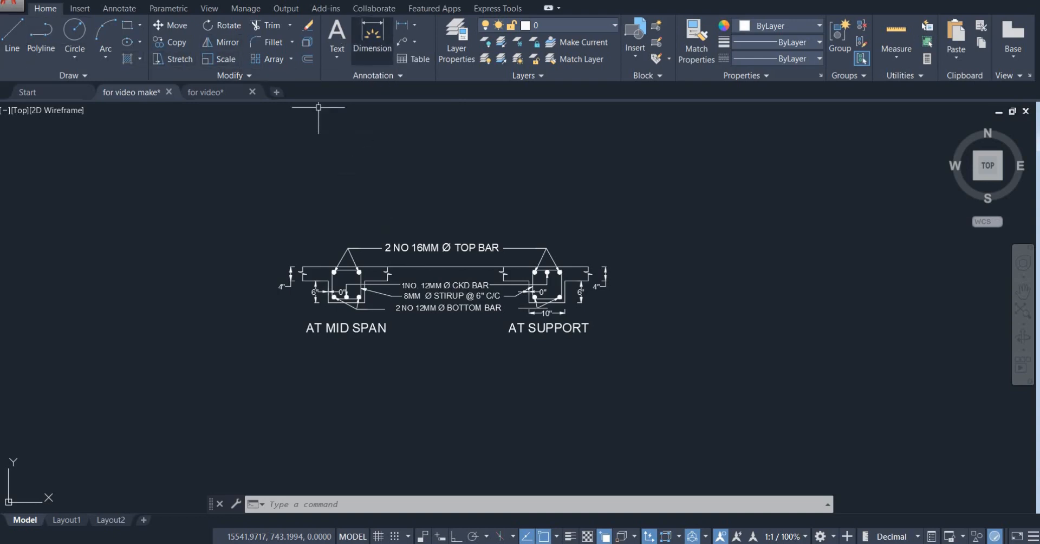
{"action": "scroll", "coordinate": [370, 267], "scroll_direction": "down", "scroll_amount": 1}
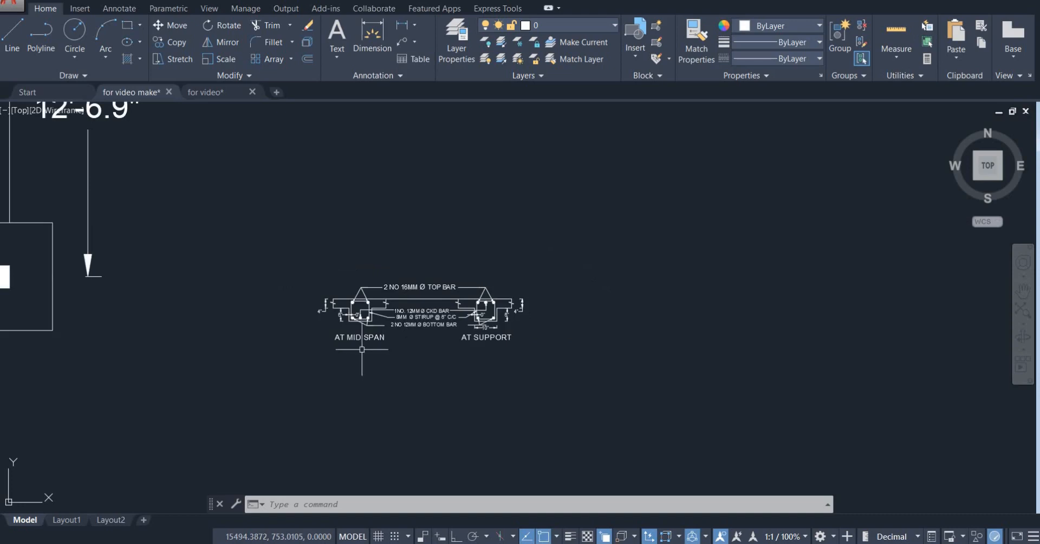
{"action": "scroll", "coordinate": [341, 350], "scroll_direction": "down", "scroll_amount": 1}
{"action": "middle_click_drag", "start_coordinate": [277, 347], "coordinate": [408, 352]}
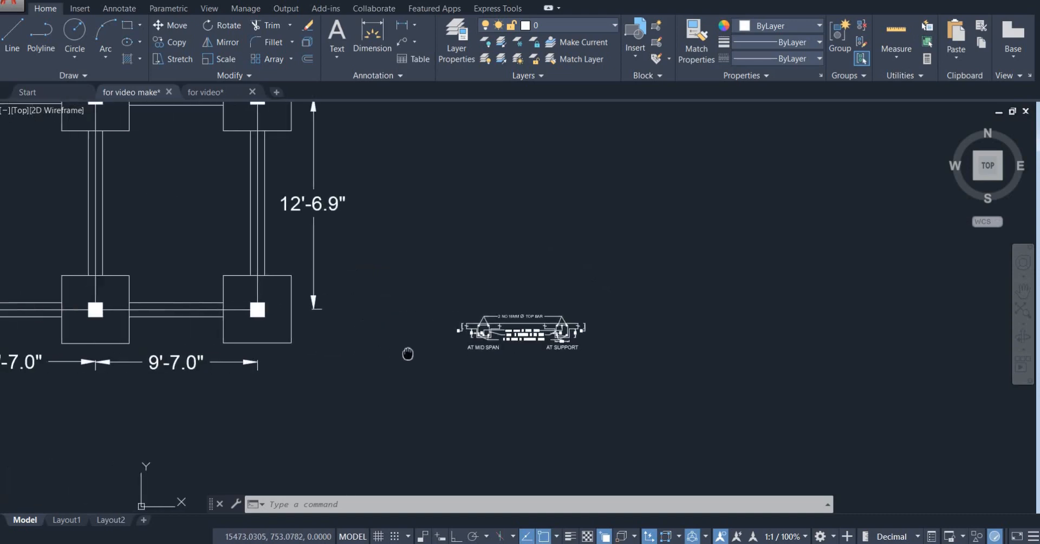
{"action": "scroll", "coordinate": [408, 351], "scroll_direction": "down", "scroll_amount": 2}
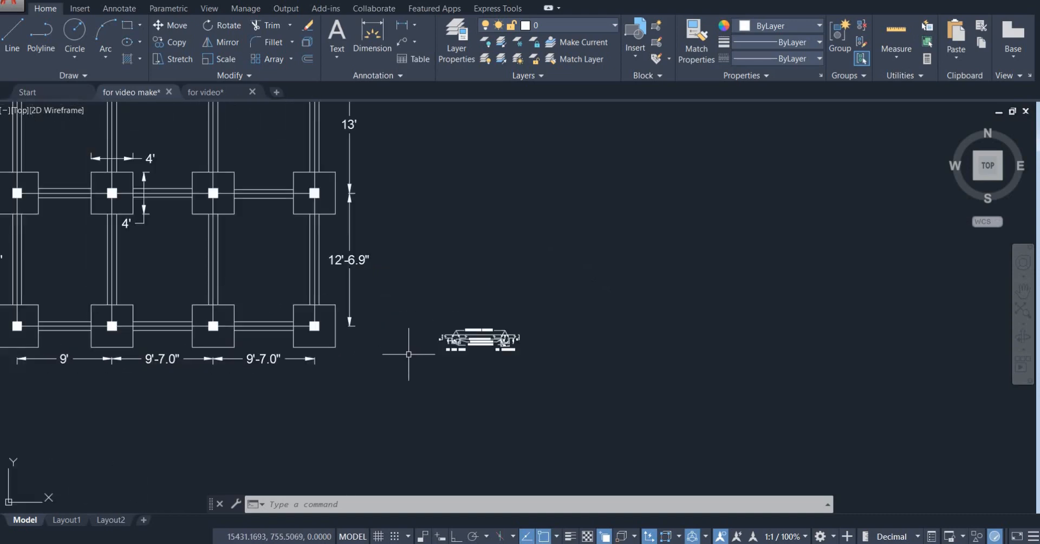
{"action": "scroll", "coordinate": [409, 354], "scroll_direction": "down", "scroll_amount": 2}
{"action": "scroll", "coordinate": [414, 348], "scroll_direction": "up", "scroll_amount": 3}
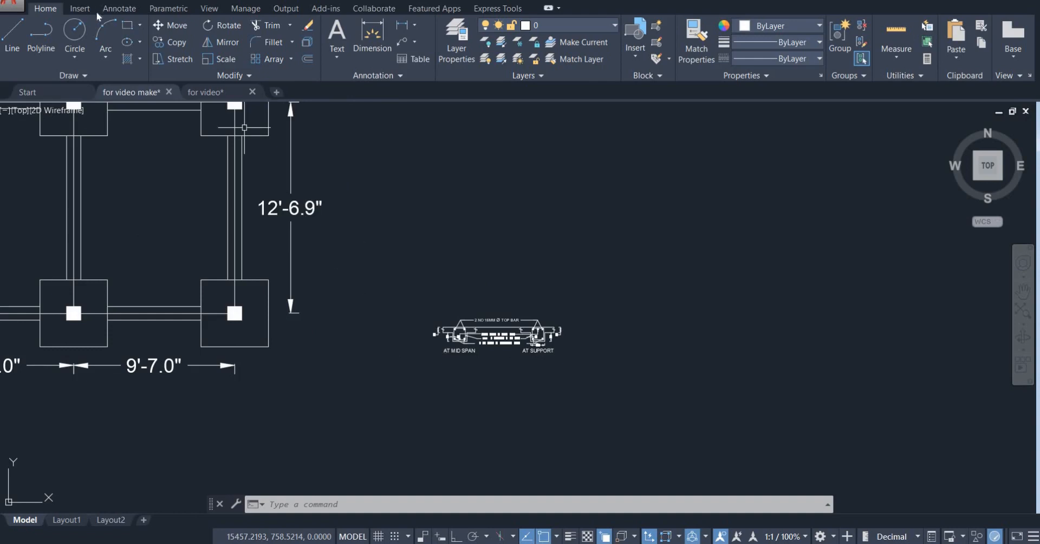
Create a new text style named LAYOUT TEXT.
{"action": "left_click", "coordinate": [115, 11]}
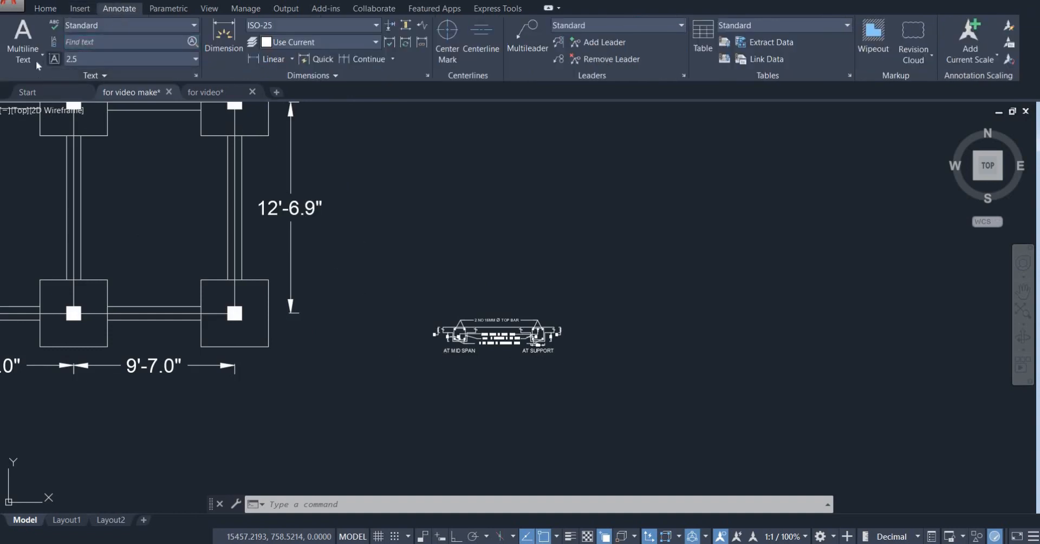
{"action": "left_click", "coordinate": [196, 74]}
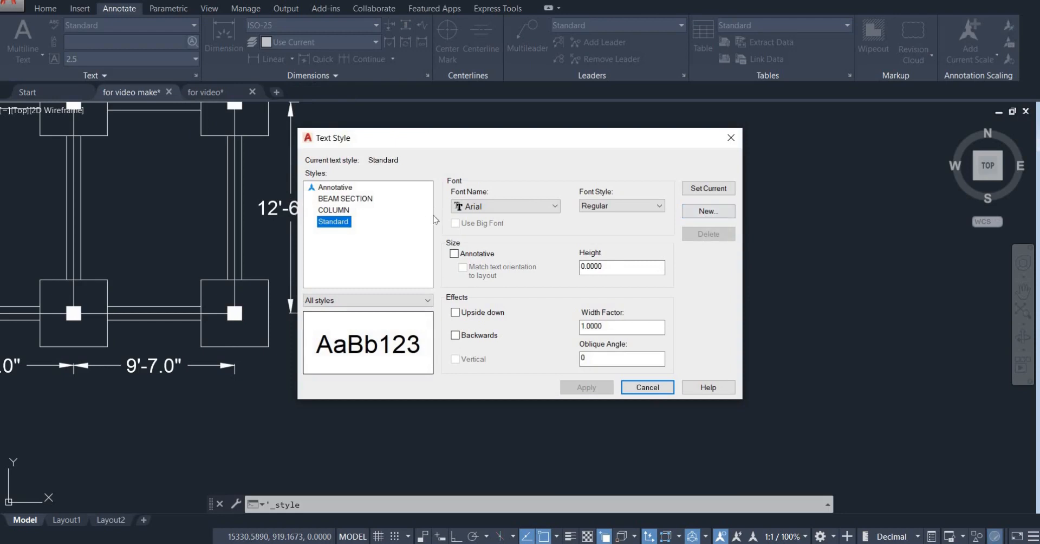
{"action": "left_click", "coordinate": [709, 211]}
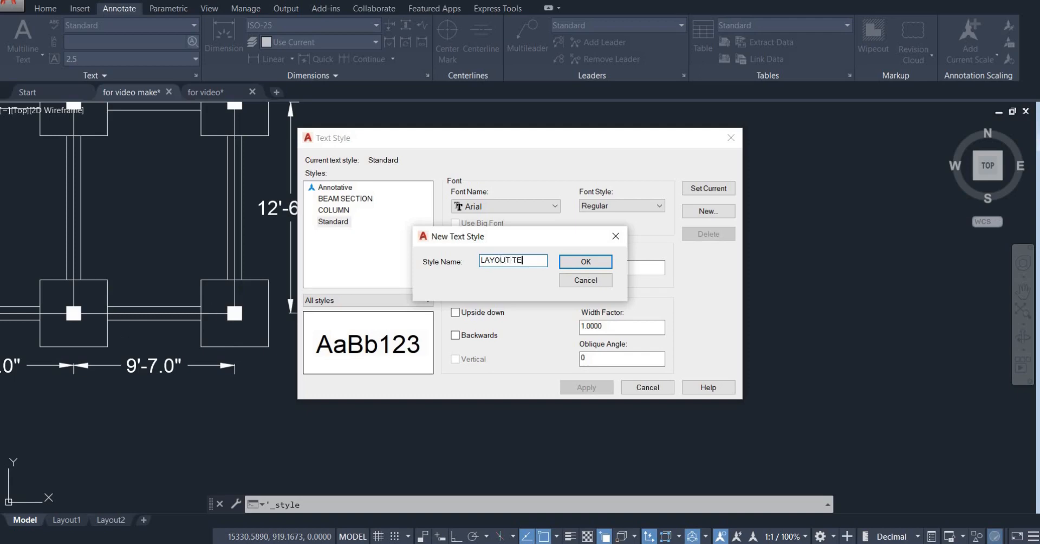
{"action": "left_click", "coordinate": [594, 263]}
Set the LAYOUT TEXT style's height to 10, apply it and make the style current.
{"action": "double_click", "coordinate": [609, 265]}
{"action": "key", "text": "BackSpace"}
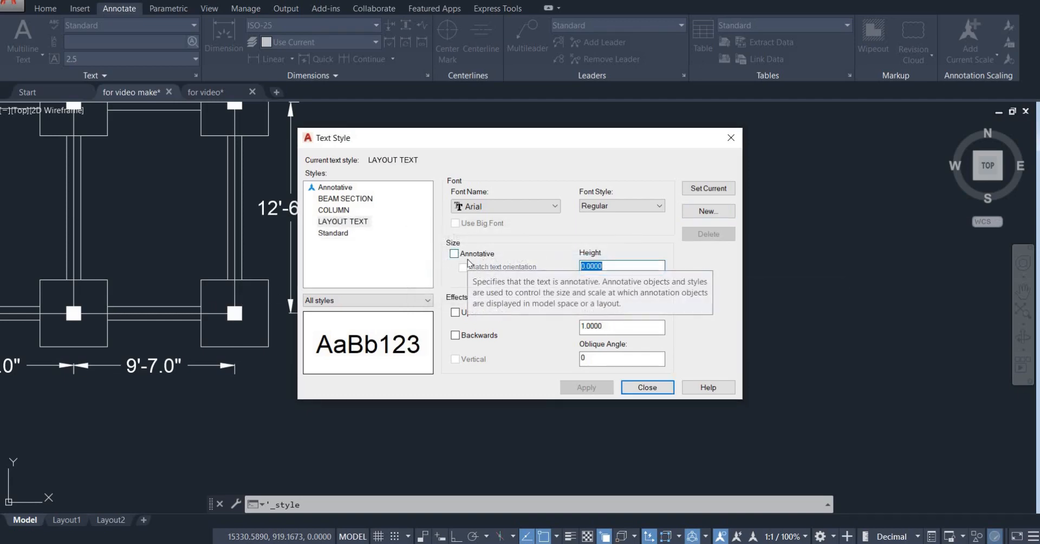
{"action": "type", "text": "10"}
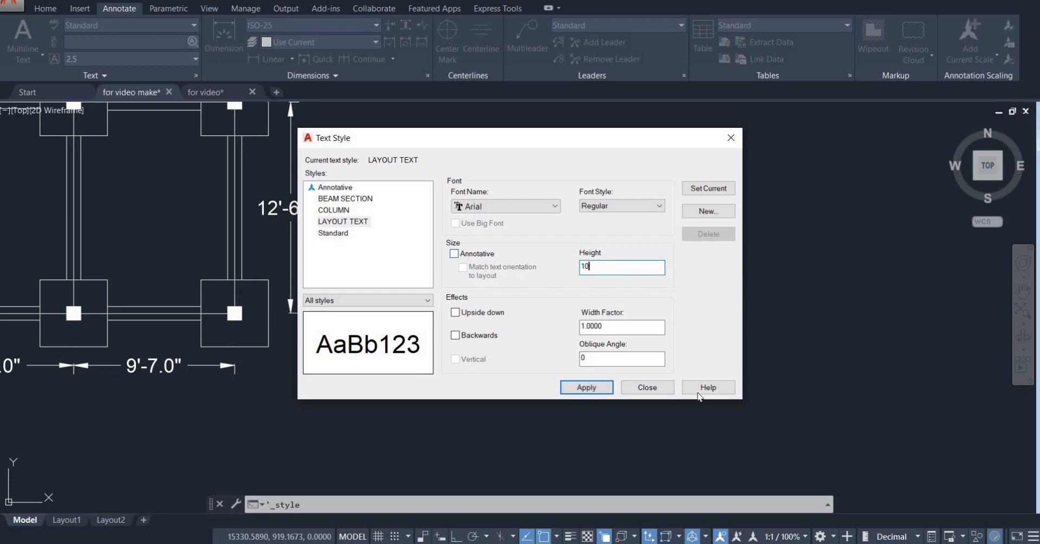
{"action": "left_click", "coordinate": [587, 388]}
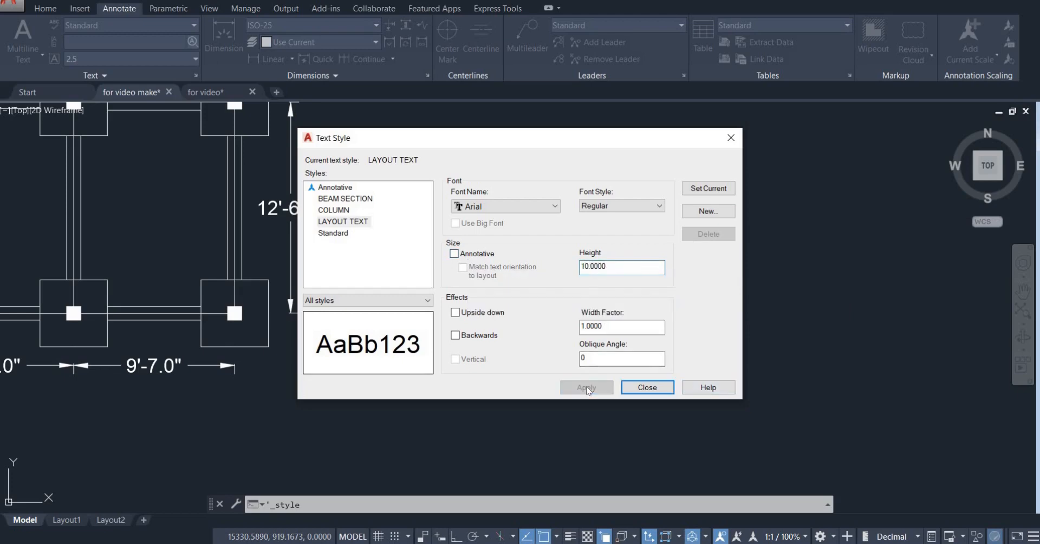
{"action": "left_click", "coordinate": [708, 190]}
{"action": "left_click", "coordinate": [647, 387]}
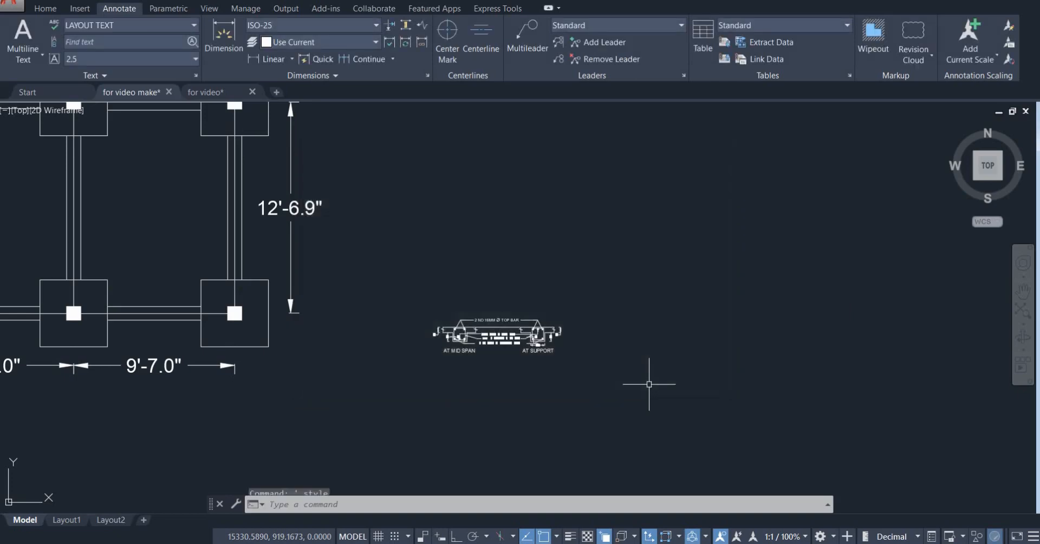
Add the multiline text "LAYOUT PLAN" below the bottom dimension row of the foundation plan.
{"action": "scroll", "coordinate": [507, 296], "scroll_direction": "down", "scroll_amount": 2}
{"action": "scroll", "coordinate": [328, 303], "scroll_direction": "up", "scroll_amount": 1}
{"action": "middle_click_drag", "start_coordinate": [328, 303], "coordinate": [390, 311]}
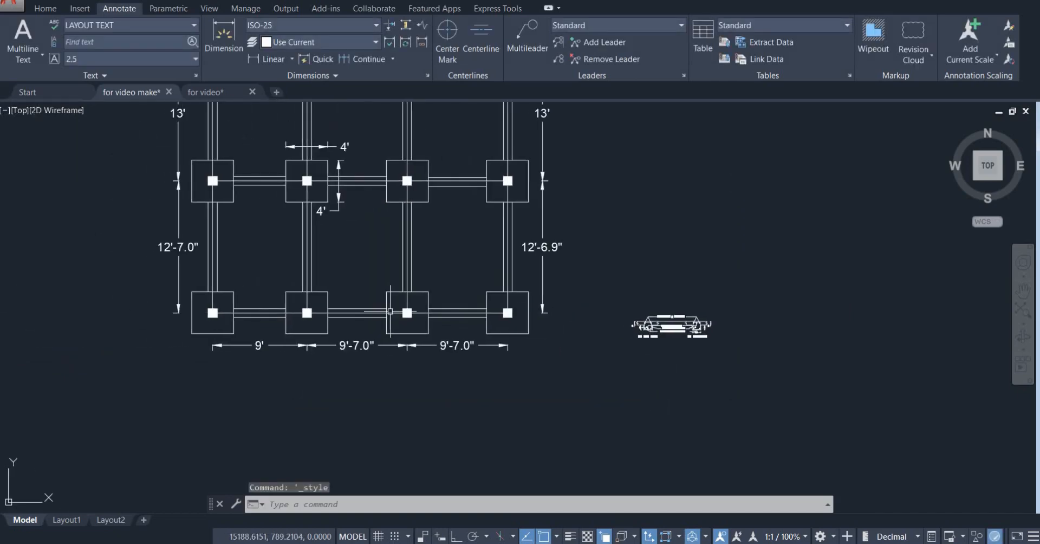
{"action": "scroll", "coordinate": [390, 312], "scroll_direction": "up", "scroll_amount": 2}
{"action": "left_click", "coordinate": [23, 38]}
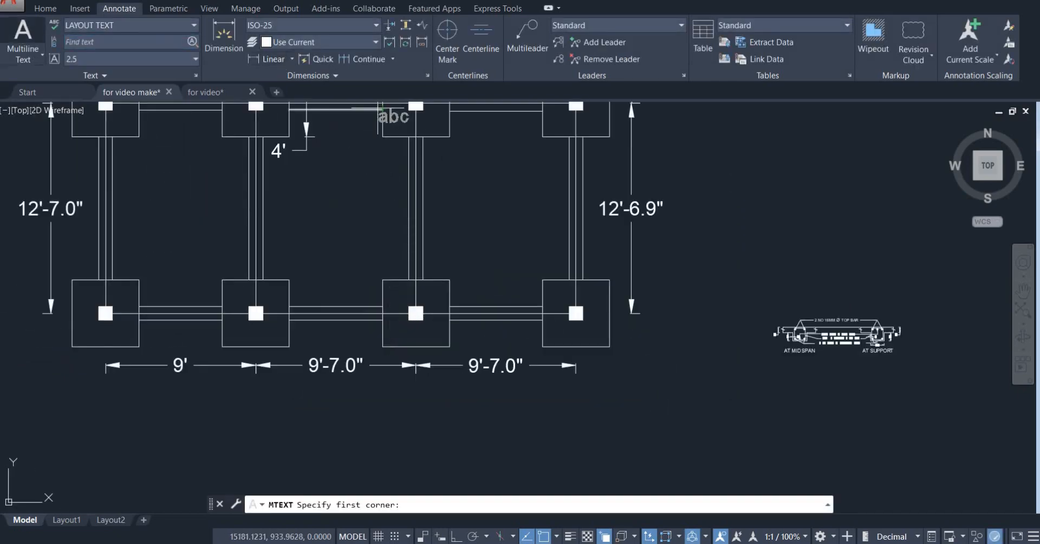
{"action": "left_click", "coordinate": [170, 406]}
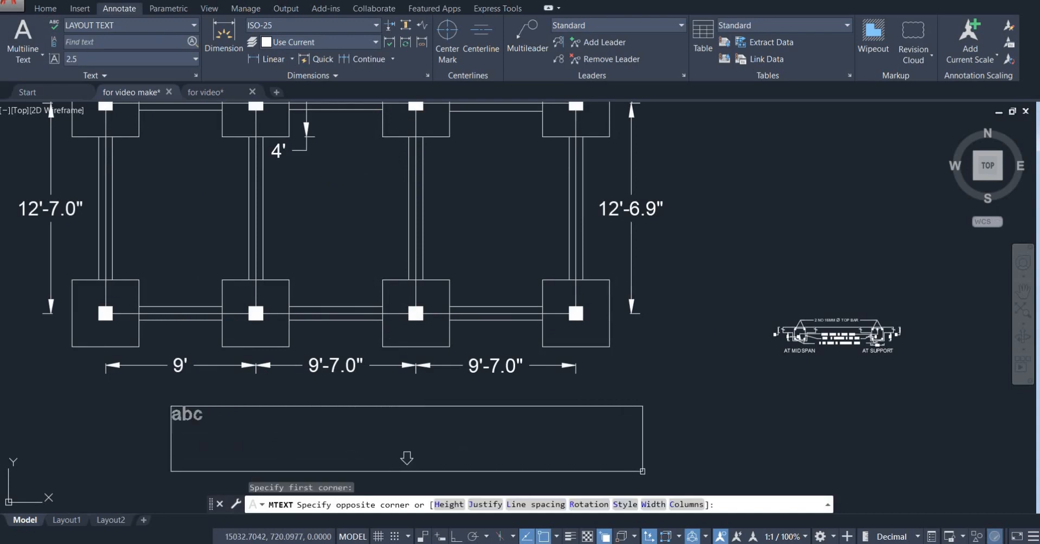
{"action": "left_click", "coordinate": [616, 452]}
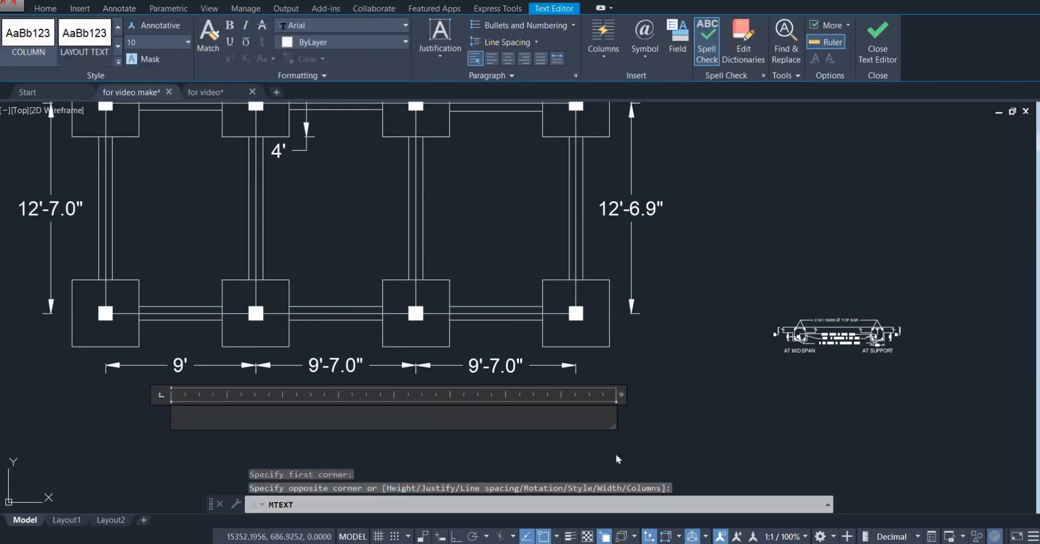
{"action": "type", "text": "LAYOU"}
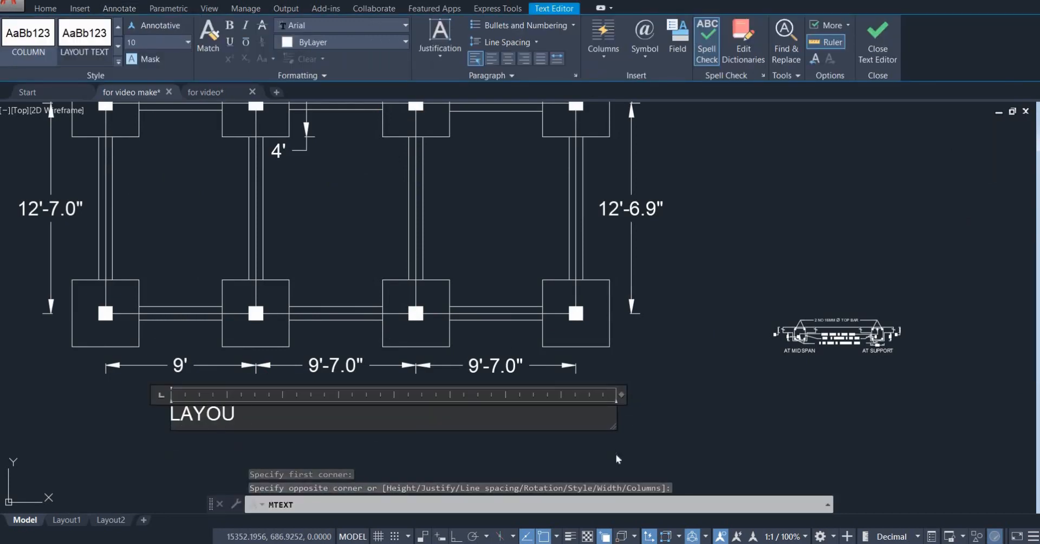
{"action": "type", "text": "T PLAN"}
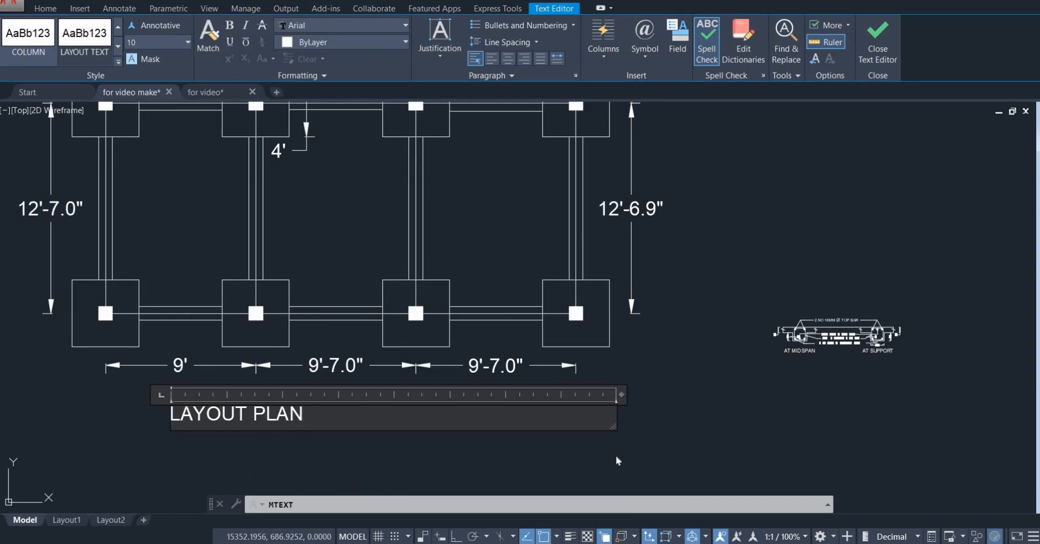
{"action": "left_click", "coordinate": [616, 456]}
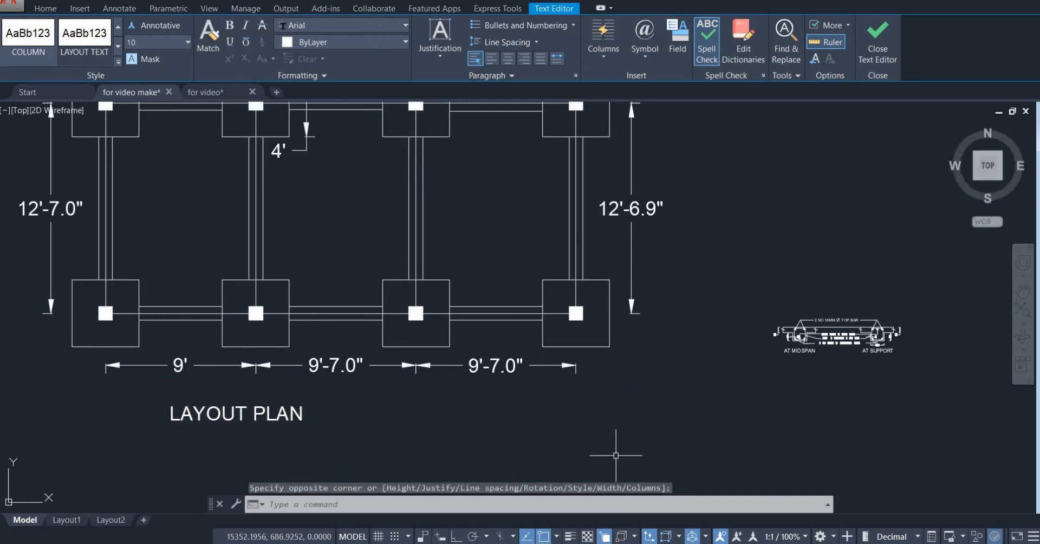
{"action": "left_click", "coordinate": [238, 415]}
{"action": "type", "text": "m"}
{"action": "key", "text": "Return"}
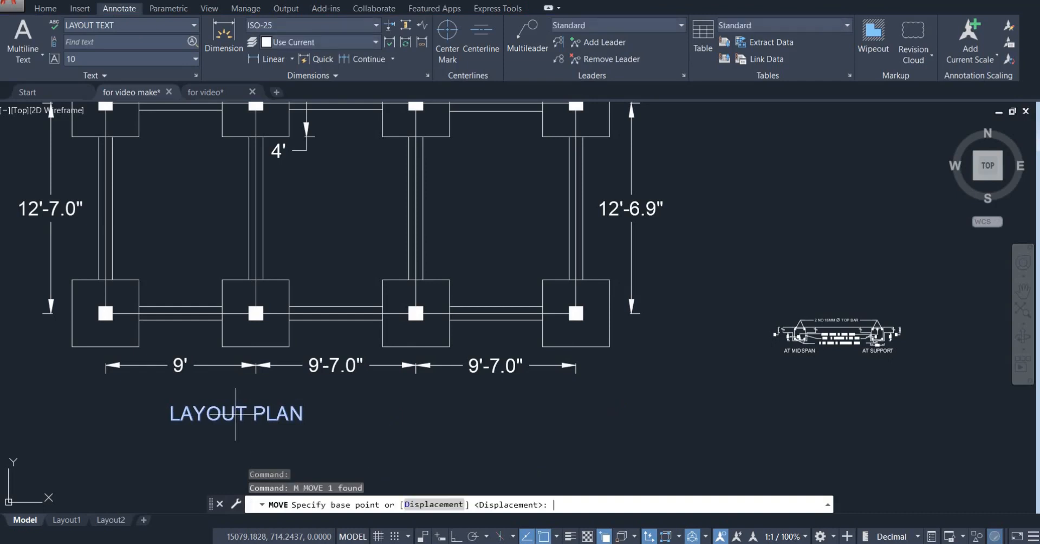
{"action": "key", "text": "Escape"}
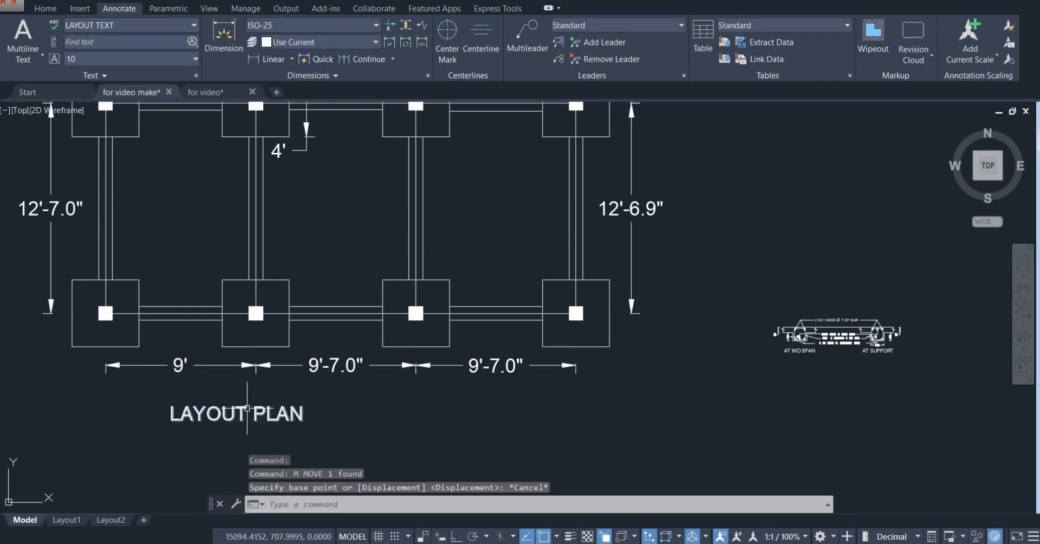
Move the LAYOUT PLAN title to the right and slightly up, closer to the middle beneath the foundation plan.
{"action": "type", "text": "m"}
{"action": "key", "text": "Return"}
{"action": "left_click", "coordinate": [171, 420]}
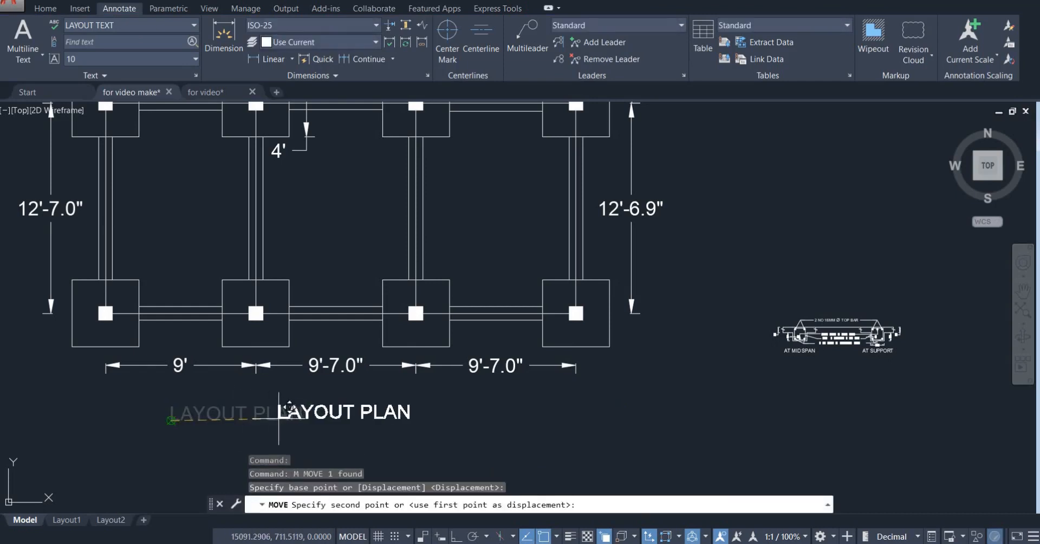
{"action": "key", "text": "Escape"}
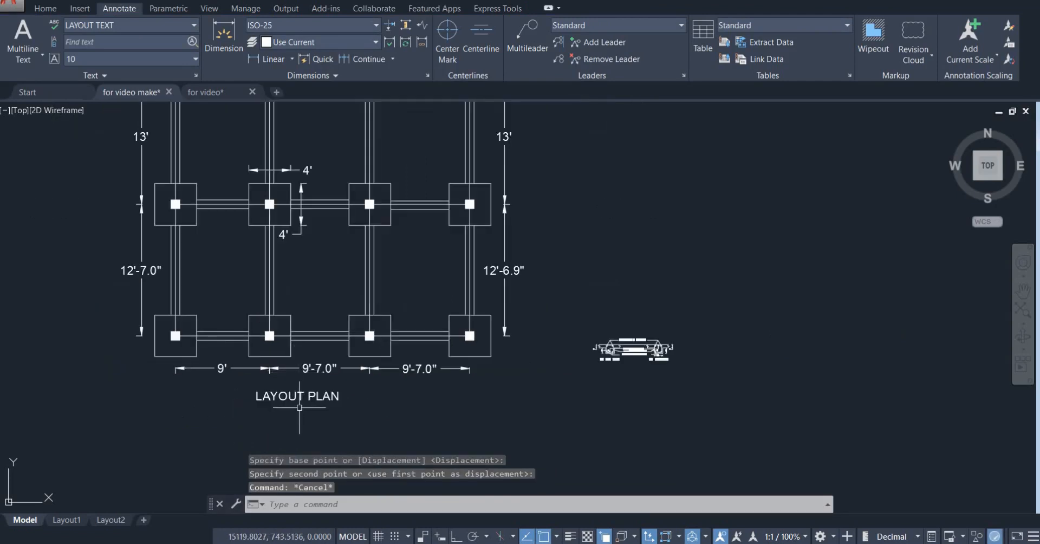
Add the multiline text "DETAILS OF RC BEAM" below the beam section detail, widening its frame so it fits on one line.
{"action": "middle_click_drag", "start_coordinate": [300, 408], "coordinate": [262, 361]}
{"action": "left_click", "coordinate": [16, 33]}
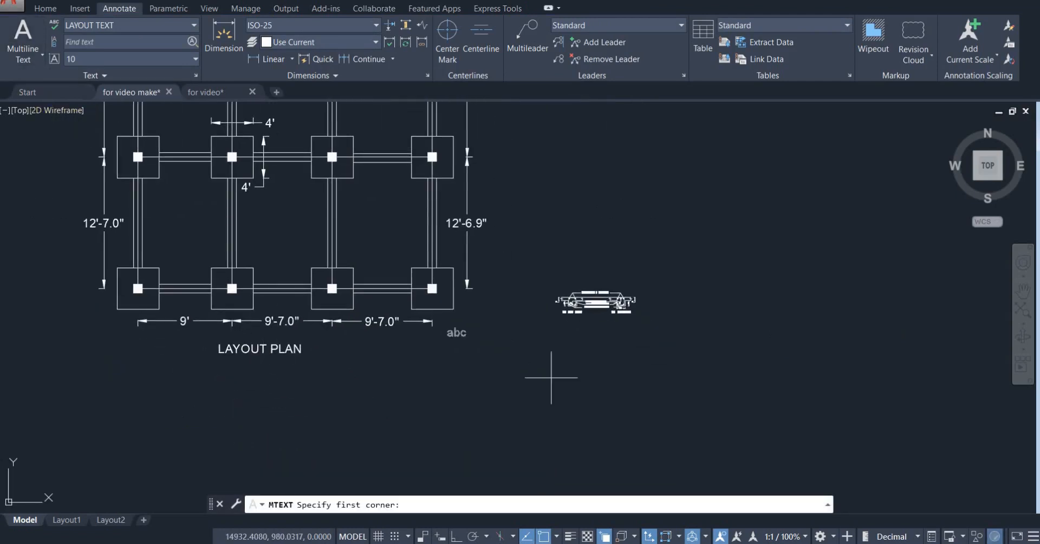
{"action": "left_click", "coordinate": [559, 327]}
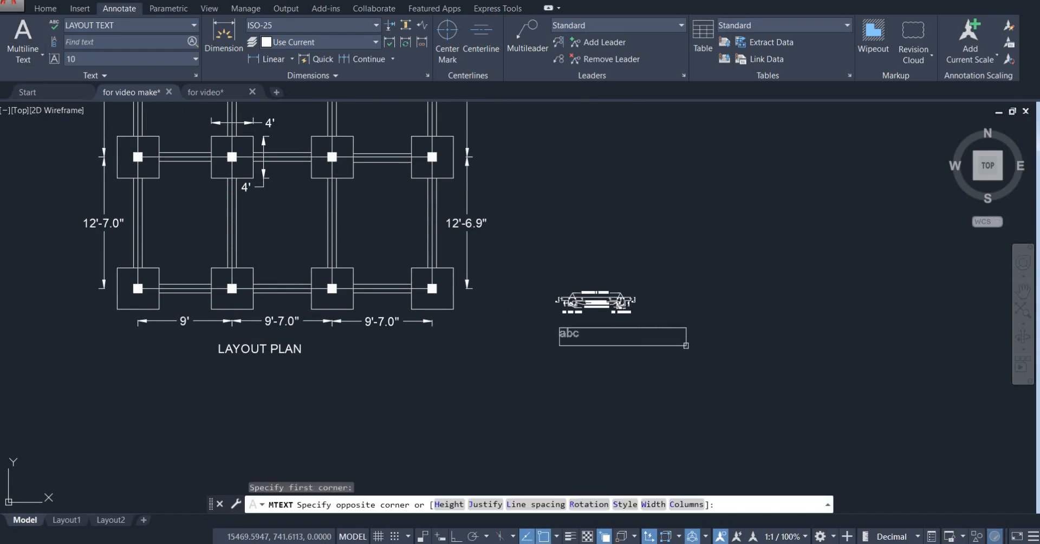
{"action": "left_click", "coordinate": [685, 346]}
{"action": "type", "text": "DETAILS"}
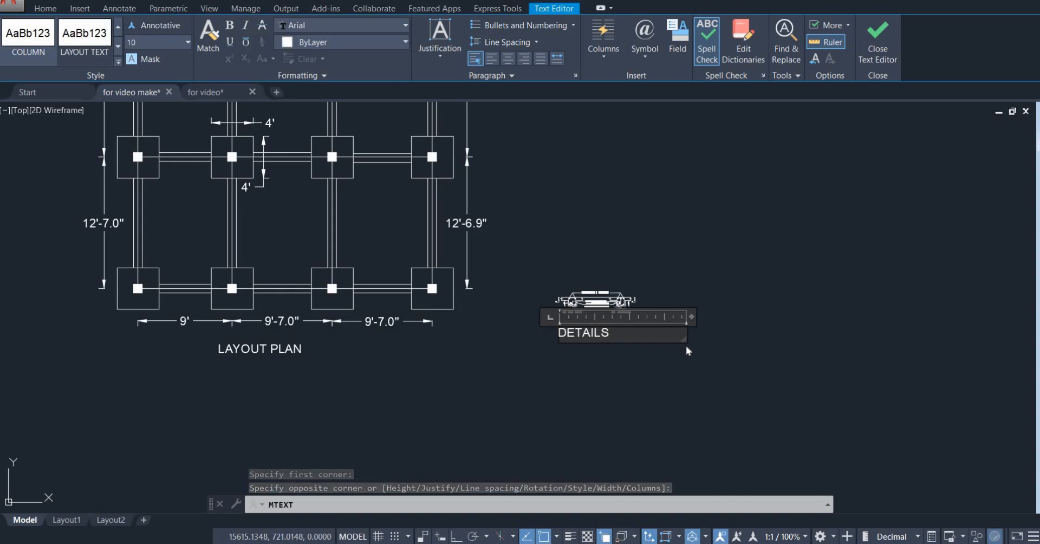
{"action": "type", "text": " OF RC"}
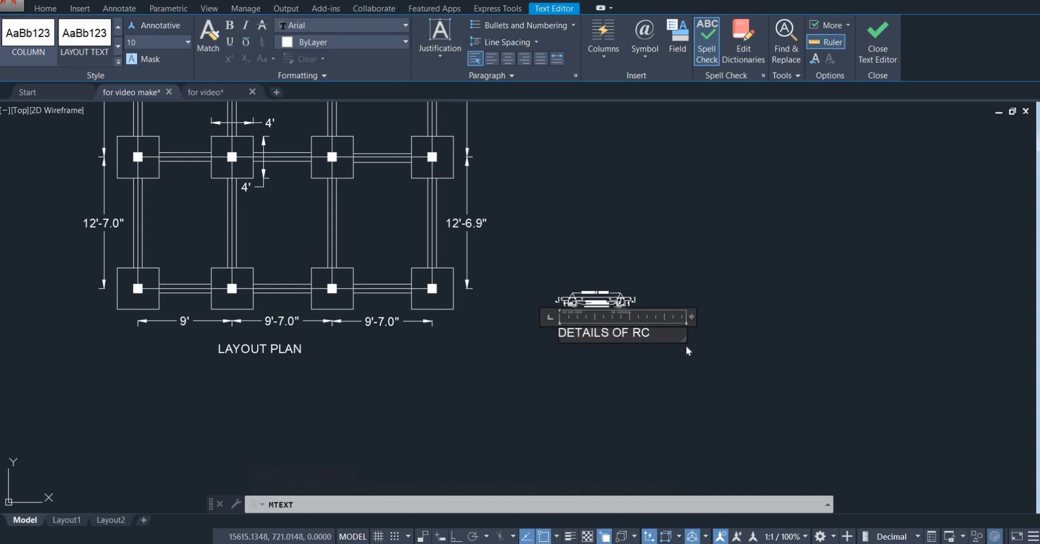
{"action": "type", "text": " BEAM"}
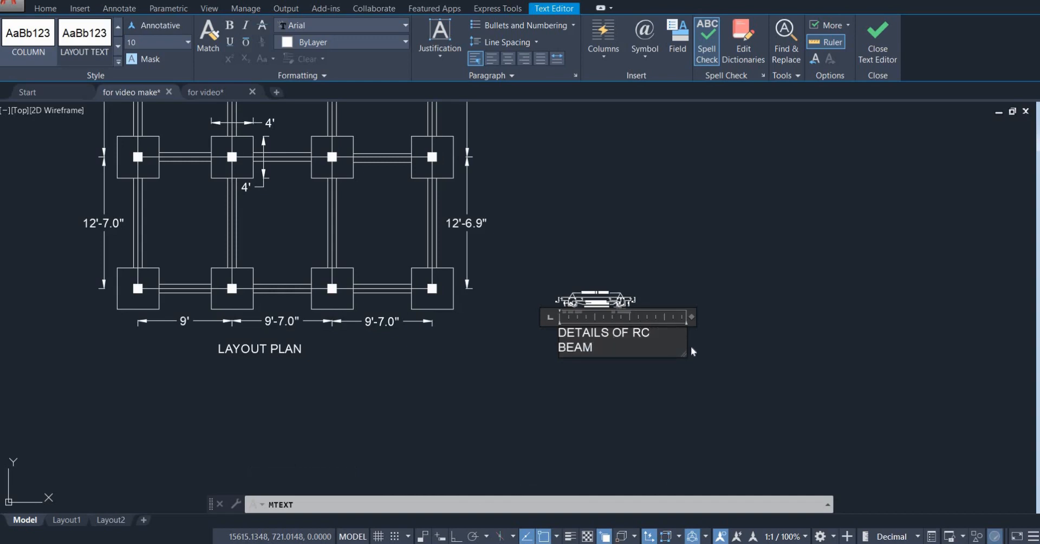
{"action": "left_click_drag", "start_coordinate": [686, 339], "coordinate": [753, 338]}
{"action": "left_click", "coordinate": [624, 439]}
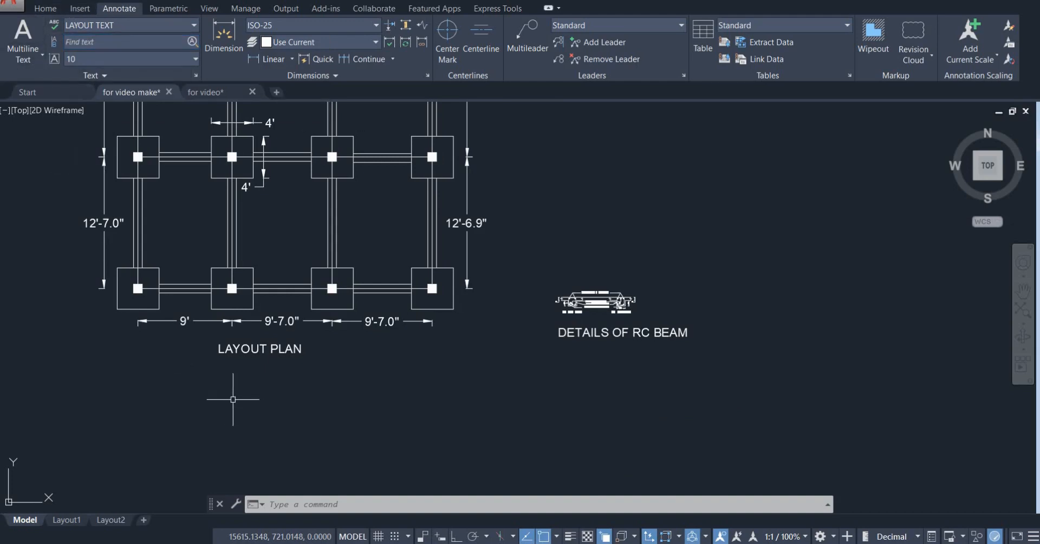
Create a new text style named RC BEAM for the title of the small beam section detail.
{"action": "scroll", "coordinate": [317, 405], "scroll_direction": "down", "scroll_amount": 2}
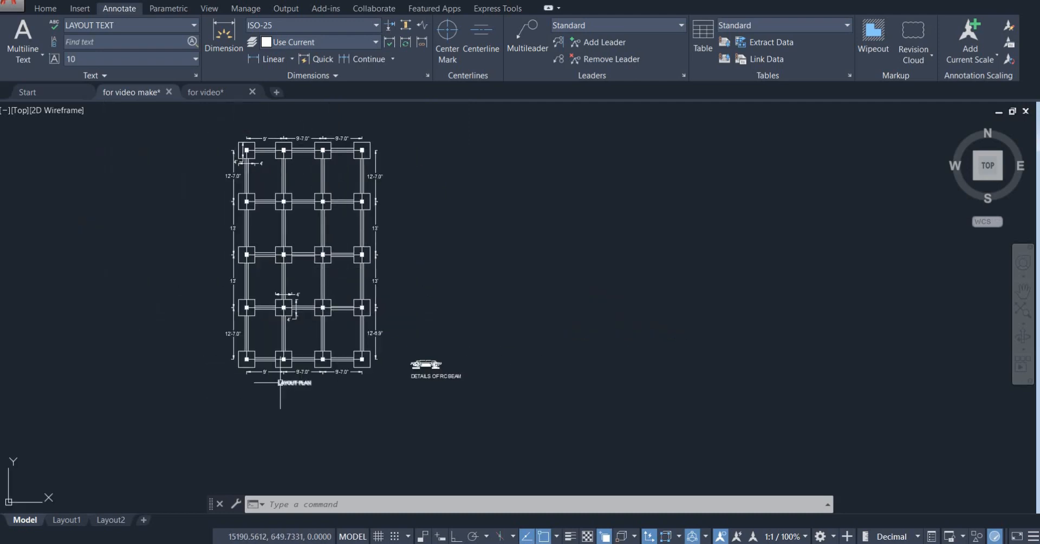
{"action": "scroll", "coordinate": [281, 382], "scroll_direction": "up", "scroll_amount": 2}
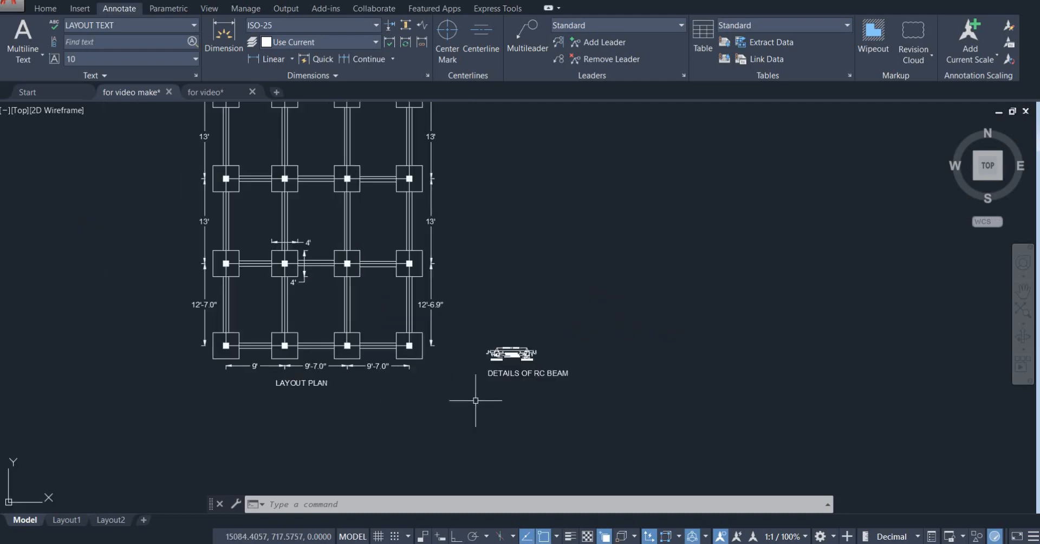
{"action": "scroll", "coordinate": [548, 368], "scroll_direction": "up", "scroll_amount": 3}
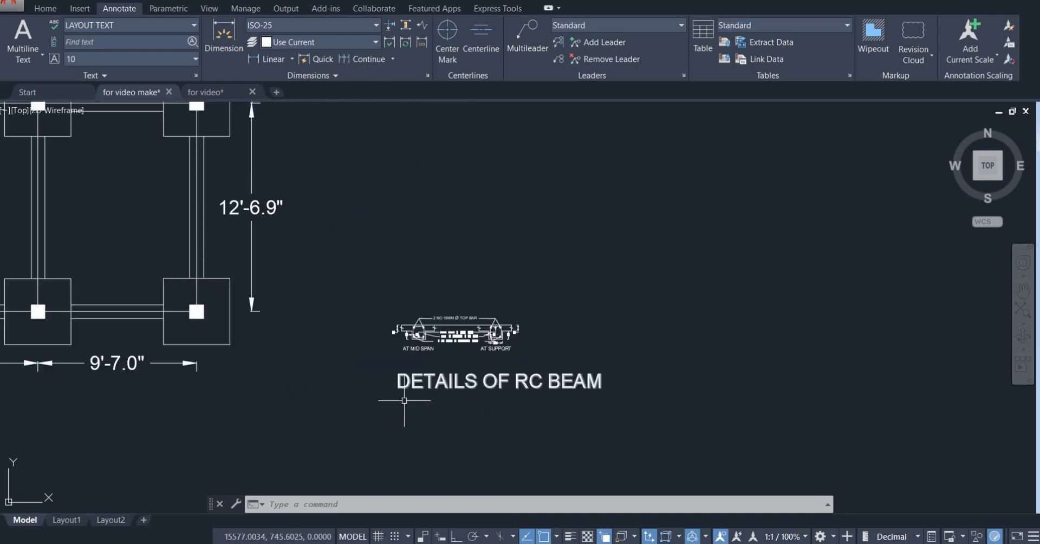
{"action": "left_click", "coordinate": [415, 382]}
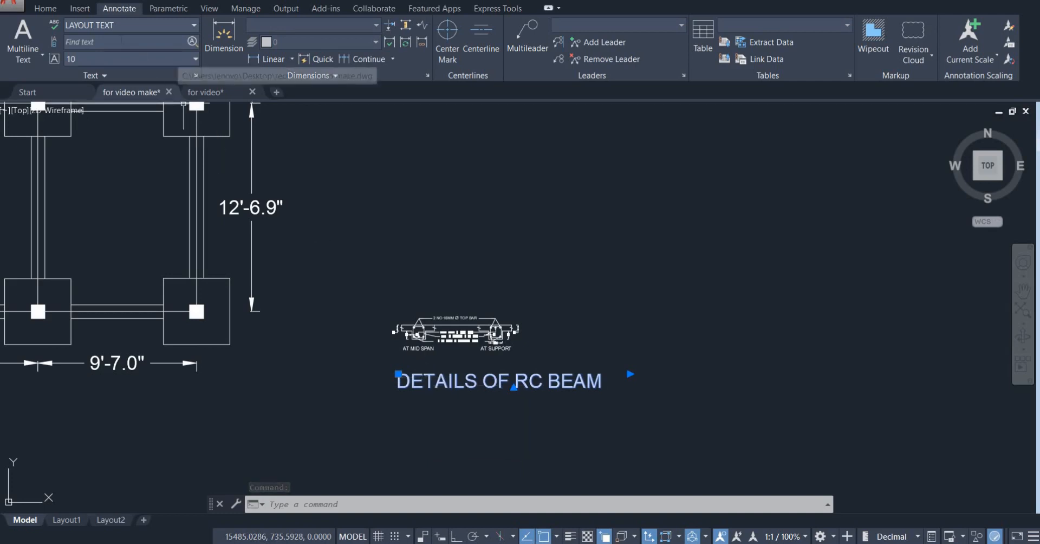
{"action": "scroll", "coordinate": [231, 428], "scroll_direction": "down", "scroll_amount": 4}
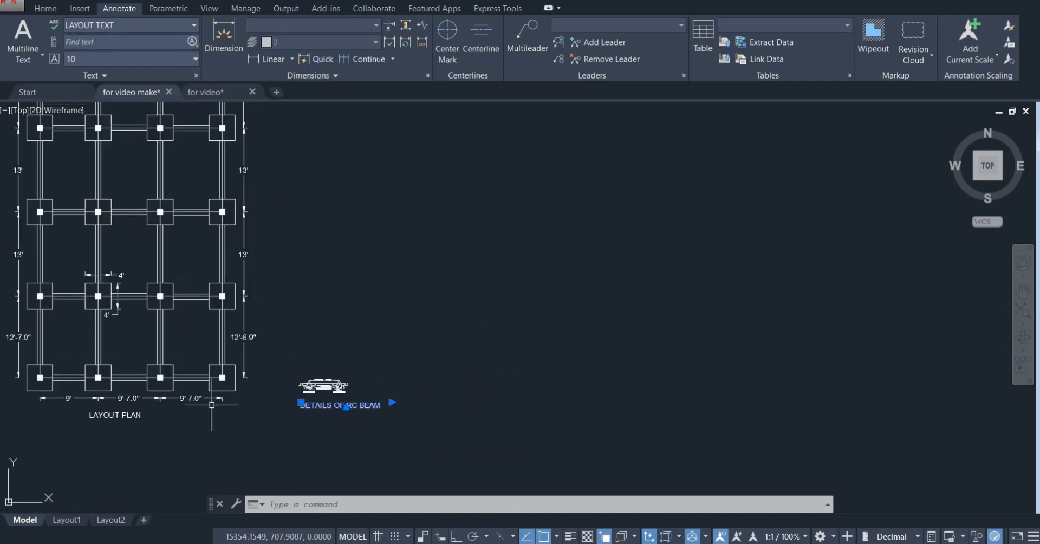
{"action": "scroll", "coordinate": [103, 426], "scroll_direction": "up", "scroll_amount": 2}
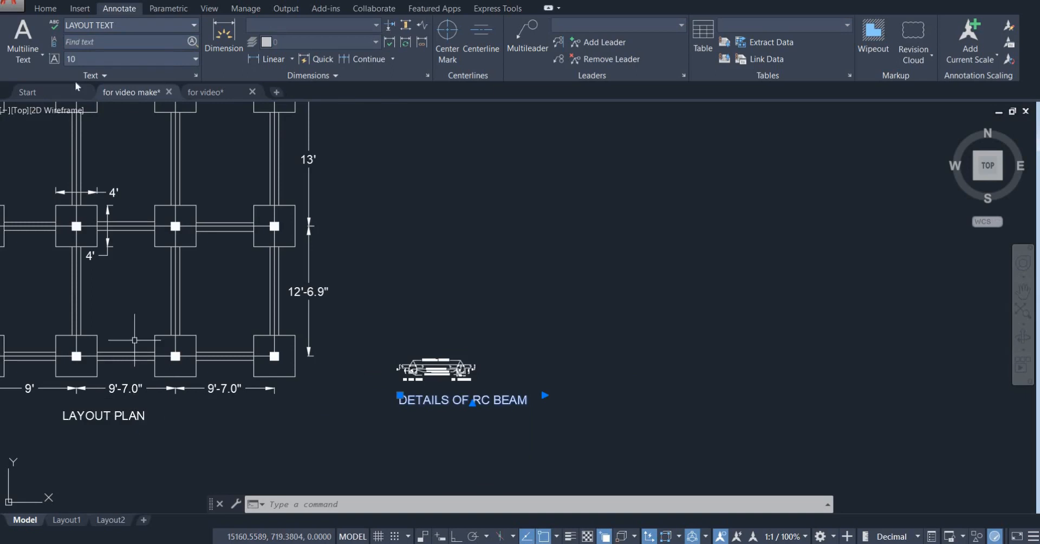
{"action": "left_click", "coordinate": [196, 75]}
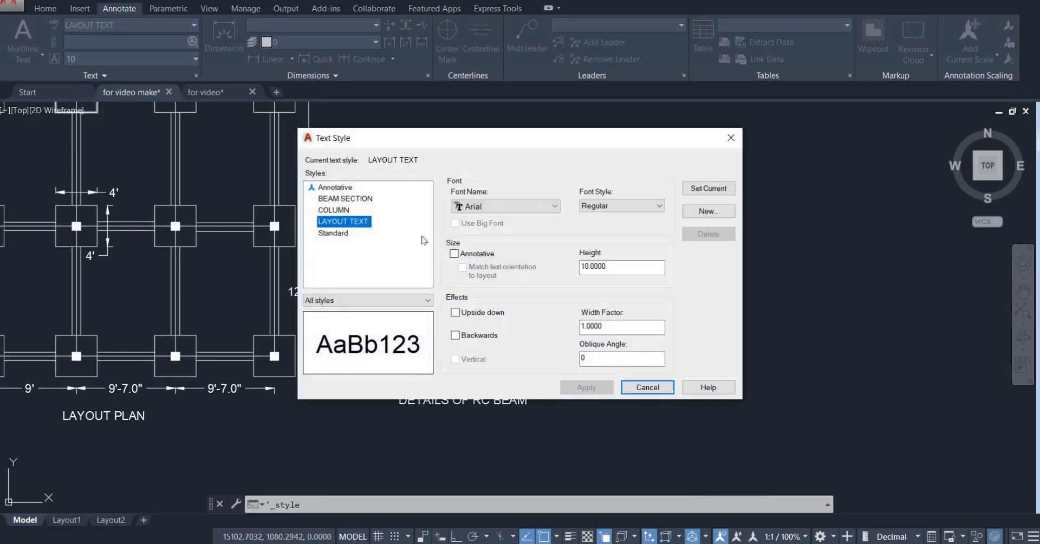
{"action": "left_click", "coordinate": [708, 211]}
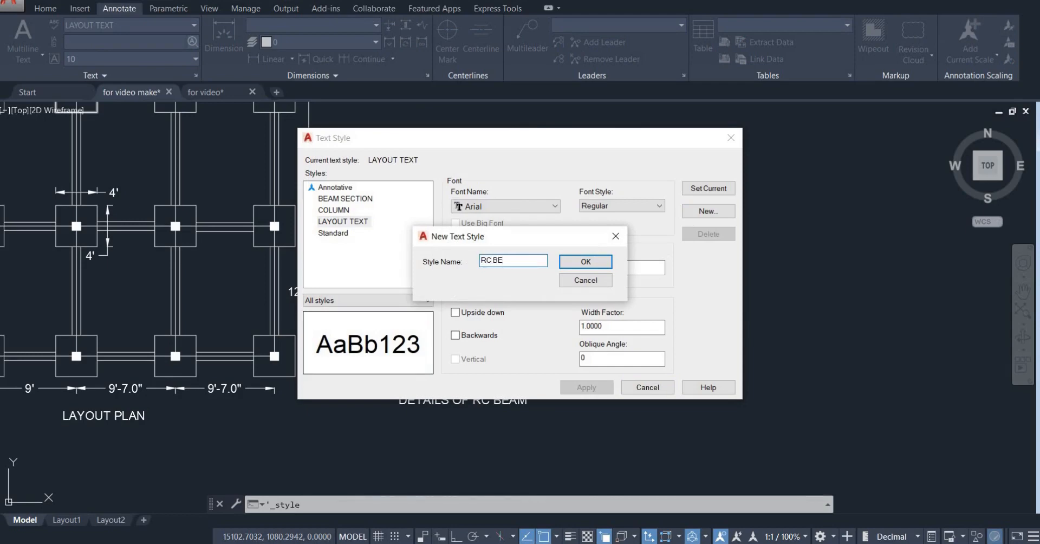
{"action": "left_click", "coordinate": [586, 261]}
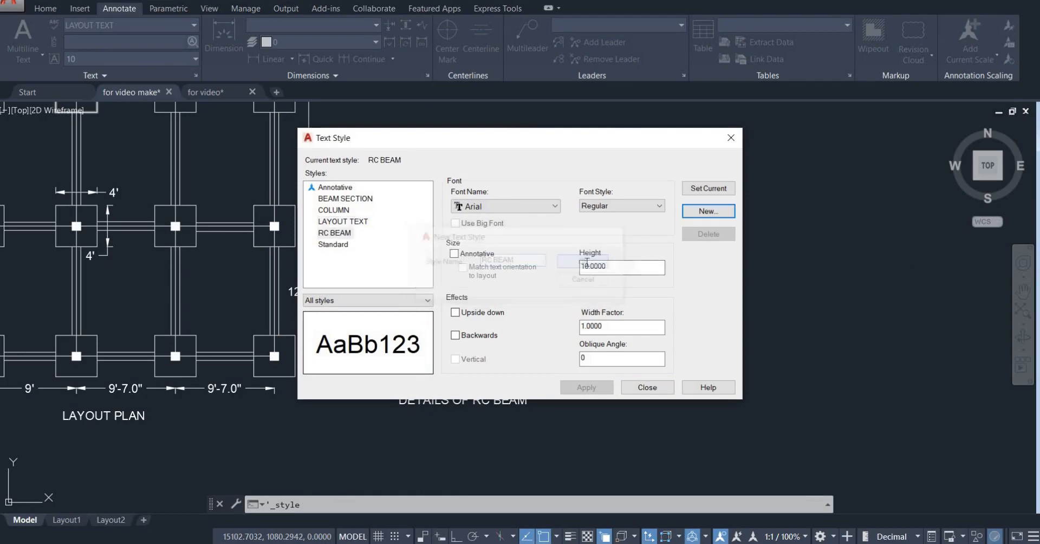
Set the RC BEAM style's height to 5, make the style current and save the change.
{"action": "left_click", "coordinate": [617, 272]}
{"action": "type", "text": "5"}
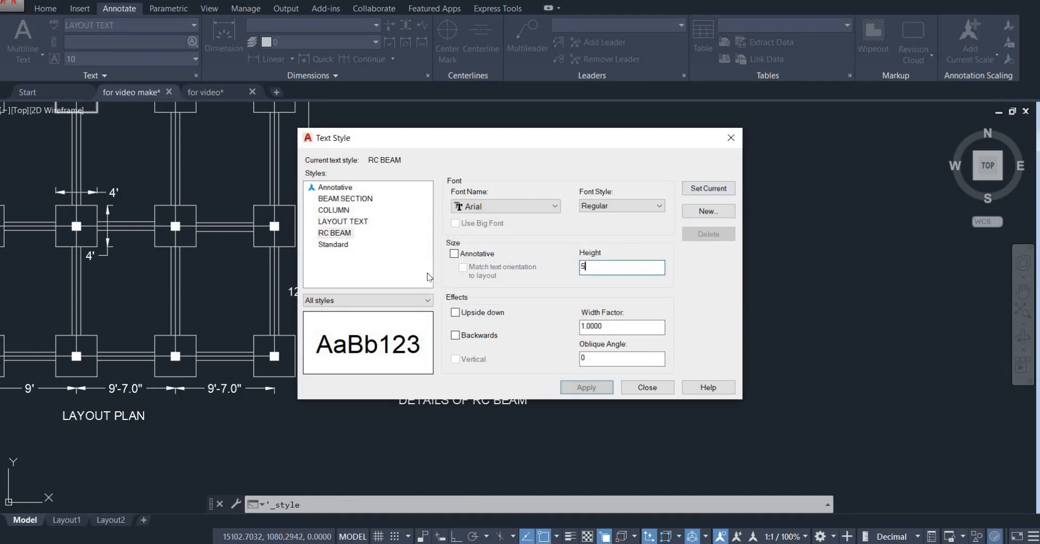
{"action": "left_click", "coordinate": [697, 188]}
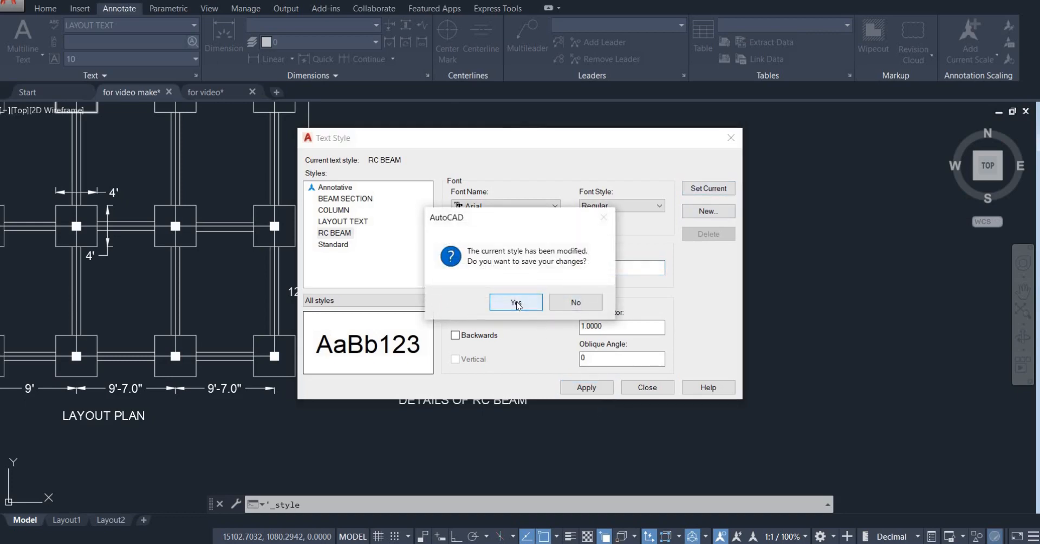
{"action": "left_click", "coordinate": [516, 303]}
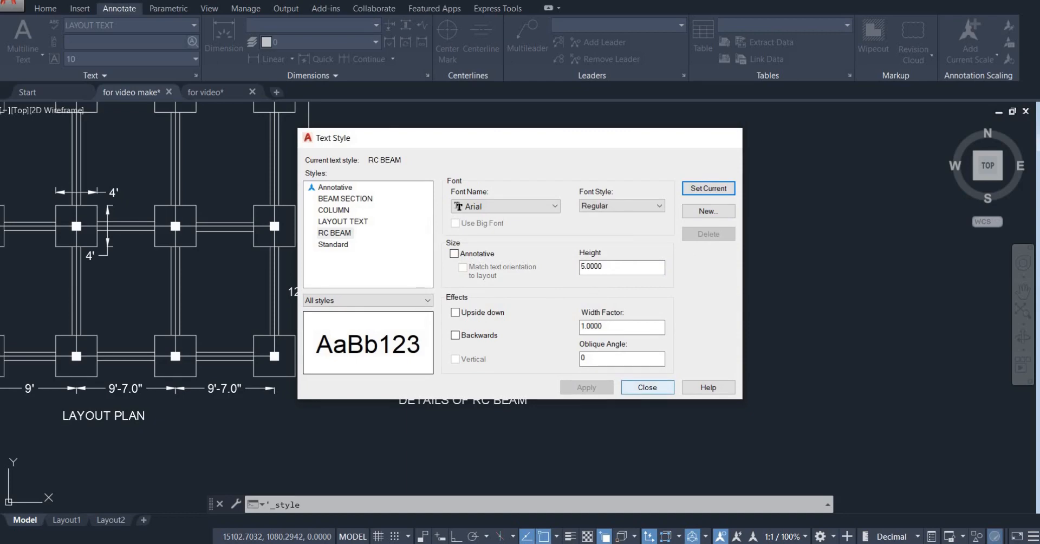
{"action": "left_click", "coordinate": [646, 388]}
Replace the oversized beam detail title with new multiline text "DETAILS OF RC BEAM" in the RC BEAM style below the detail.
{"action": "left_click", "coordinate": [536, 397]}
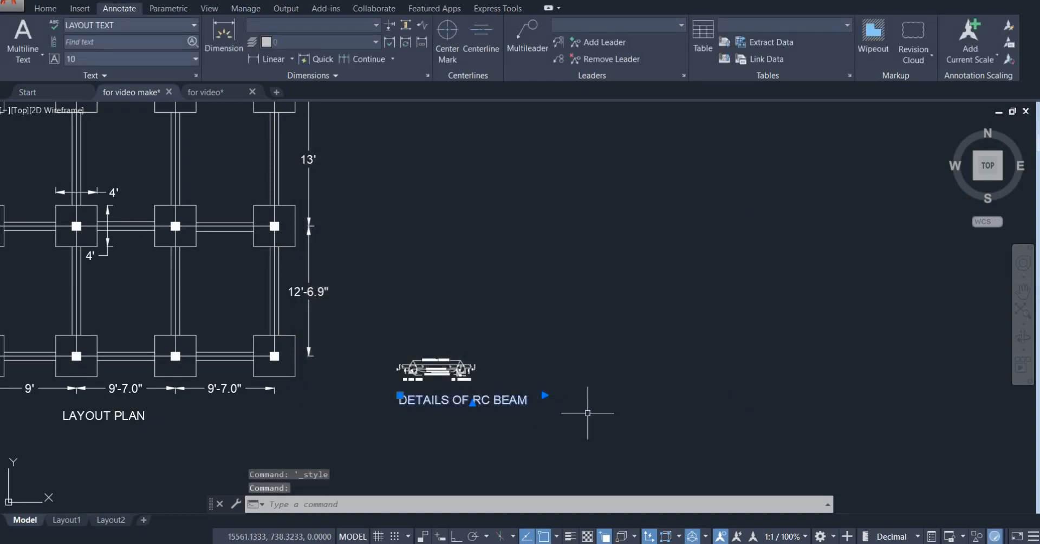
{"action": "key", "text": "Delete"}
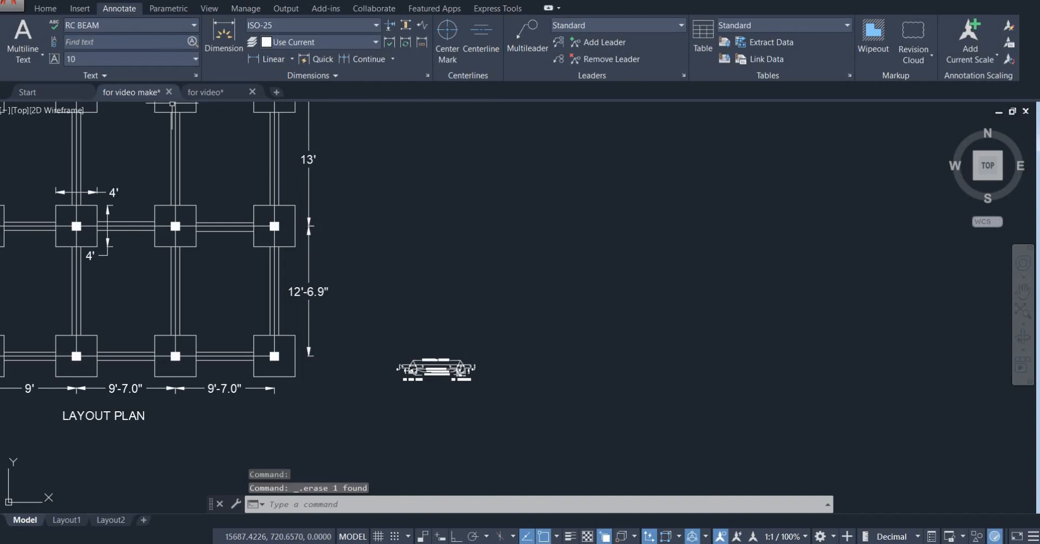
{"action": "left_click", "coordinate": [18, 36]}
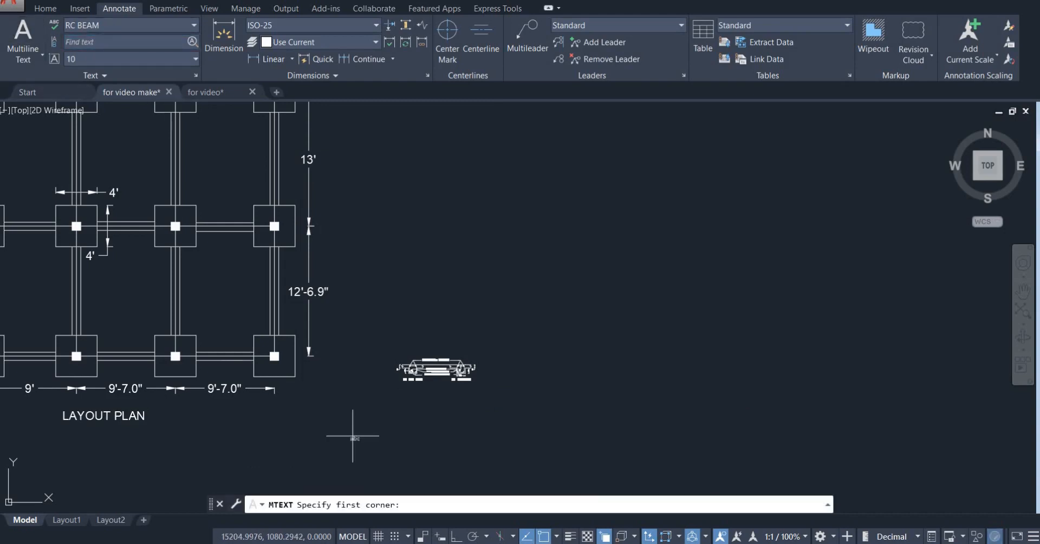
{"action": "left_click", "coordinate": [395, 398]}
{"action": "left_click", "coordinate": [521, 419]}
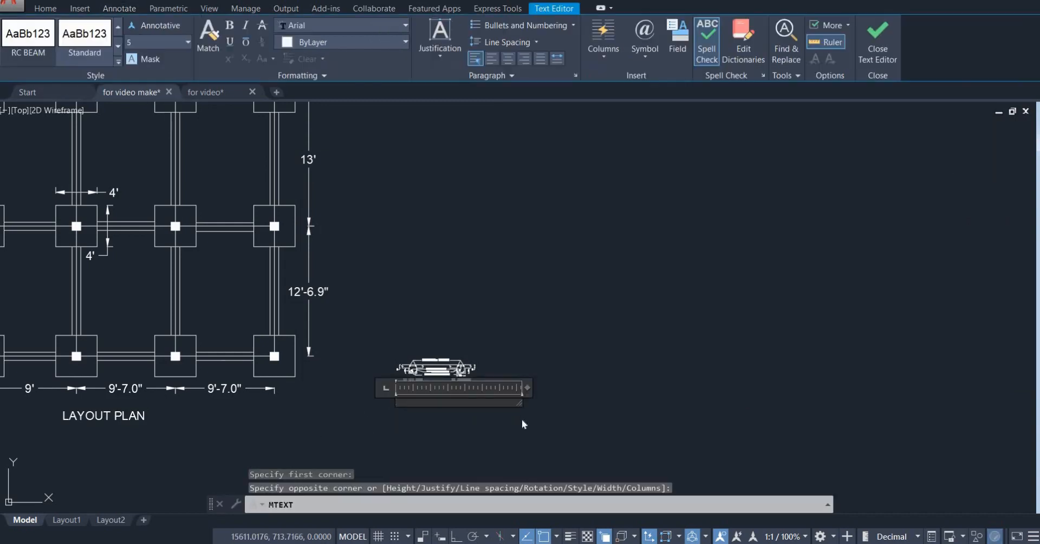
{"action": "type", "text": "DETAILS OF RC BEAM"}
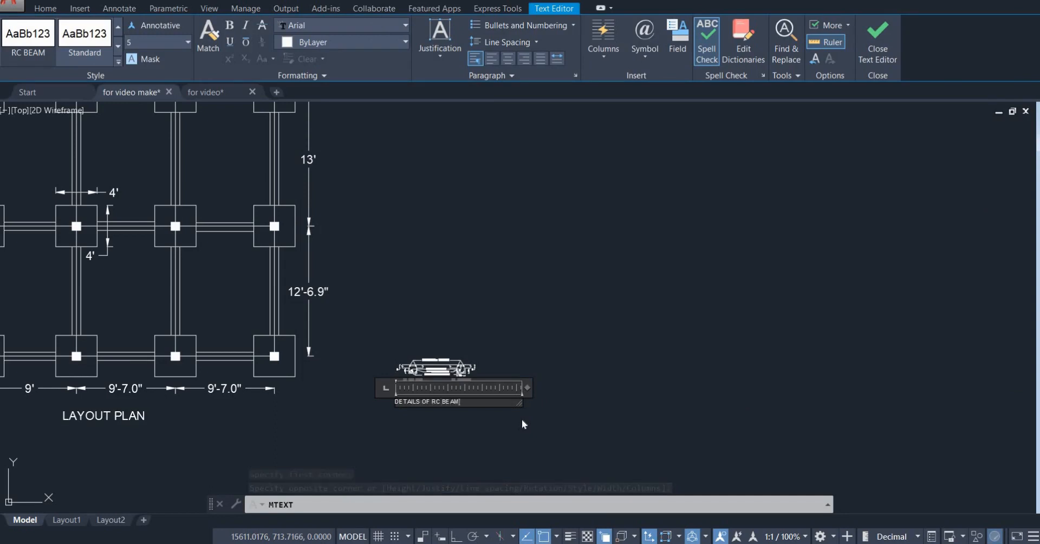
{"action": "left_click", "coordinate": [521, 419]}
Move the DETAILS OF RC BEAM title slightly up and to the right, centring it beneath the beam section detail.
{"action": "scroll", "coordinate": [428, 390], "scroll_direction": "up", "scroll_amount": 2}
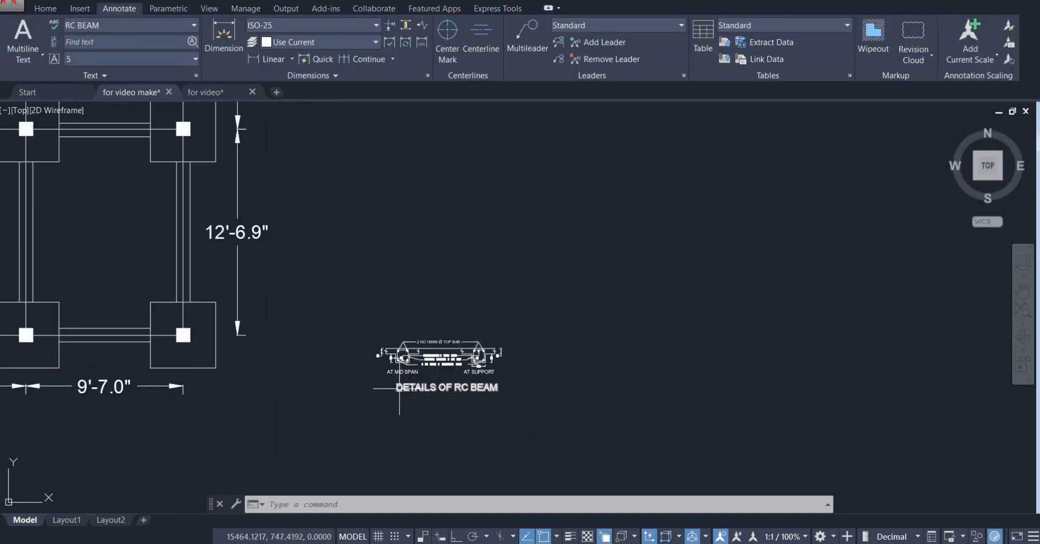
{"action": "left_click", "coordinate": [418, 386]}
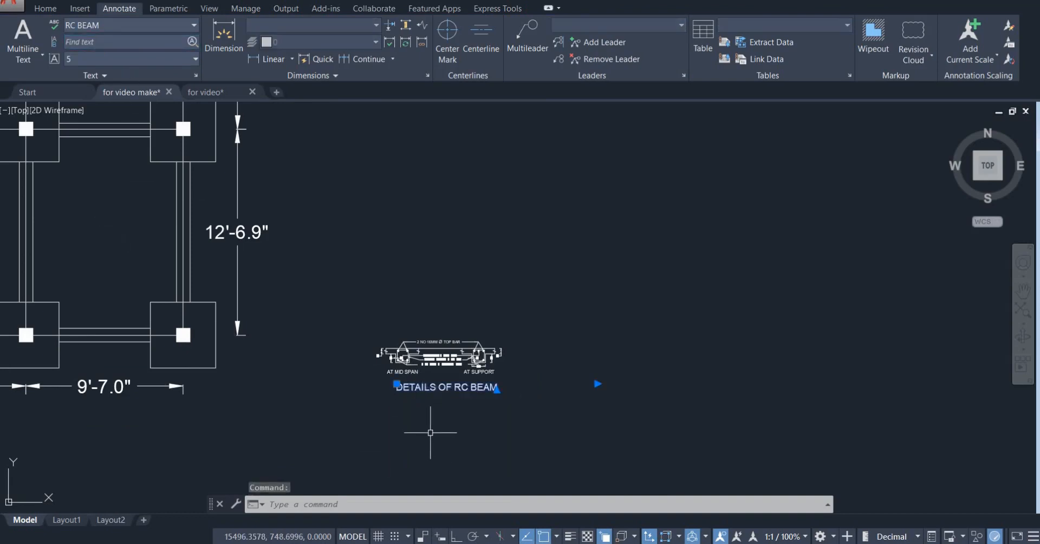
{"action": "key", "text": "Escape"}
Make LAYOUT TEXT the current text style again.
{"action": "scroll", "coordinate": [391, 402], "scroll_direction": "down", "scroll_amount": 4}
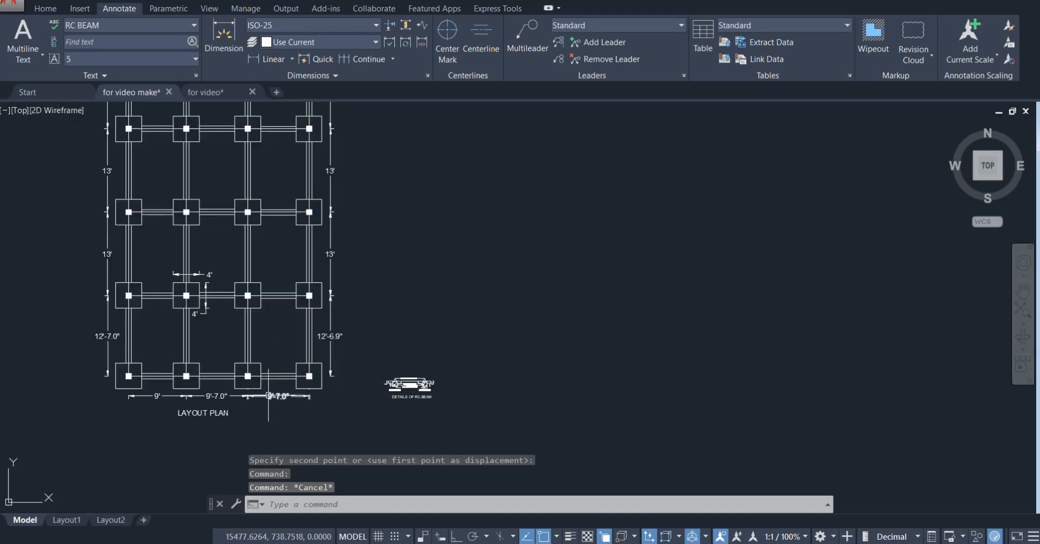
{"action": "scroll", "coordinate": [263, 391], "scroll_direction": "down", "scroll_amount": 2}
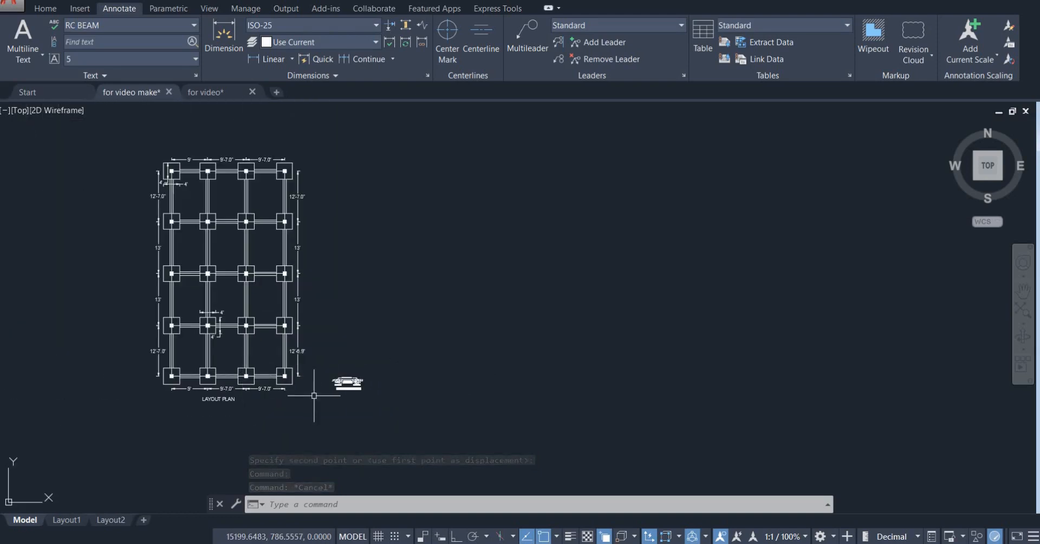
{"action": "scroll", "coordinate": [350, 395], "scroll_direction": "up", "scroll_amount": 4}
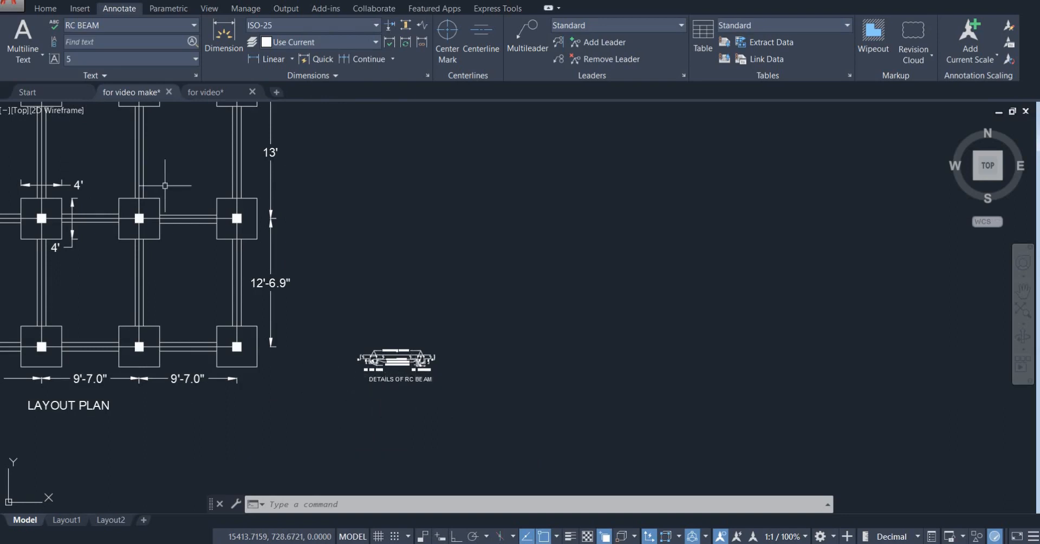
{"action": "left_click", "coordinate": [169, 24]}
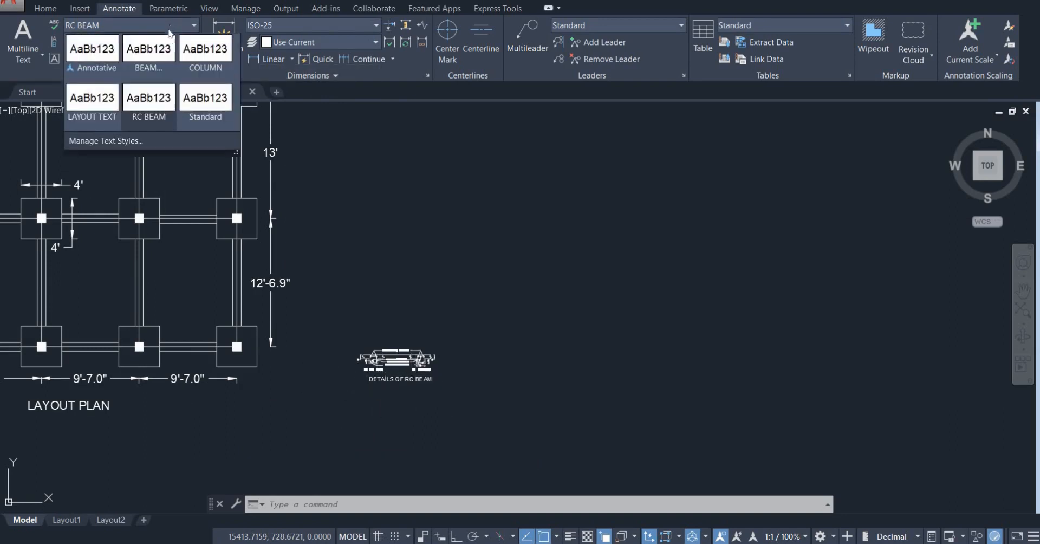
{"action": "left_click", "coordinate": [93, 100]}
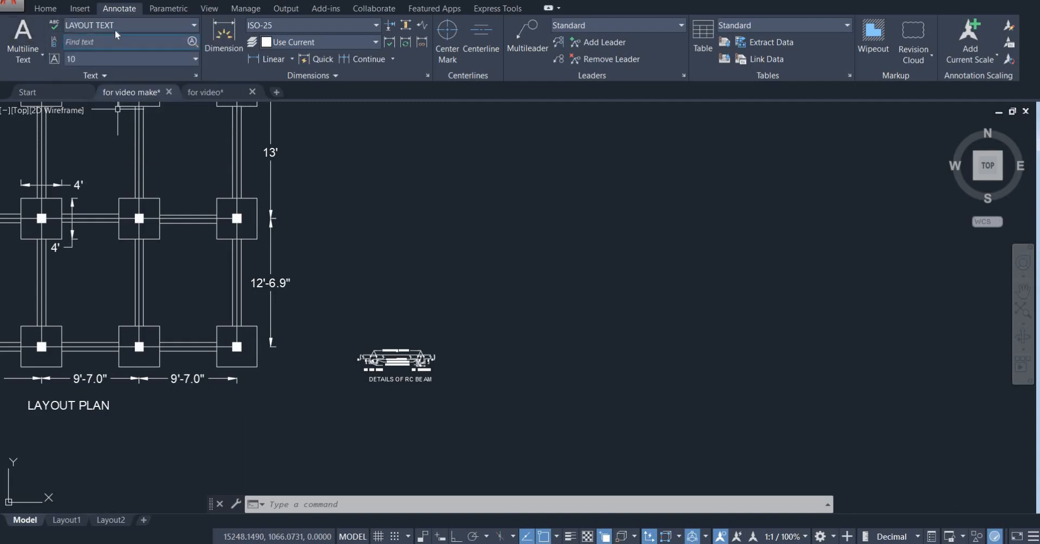
Add the sample multiline text "HFDJSF XFD" in the LAYOUT TEXT style, below and to the right of the LAYOUT PLAN title.
{"action": "left_click", "coordinate": [17, 27]}
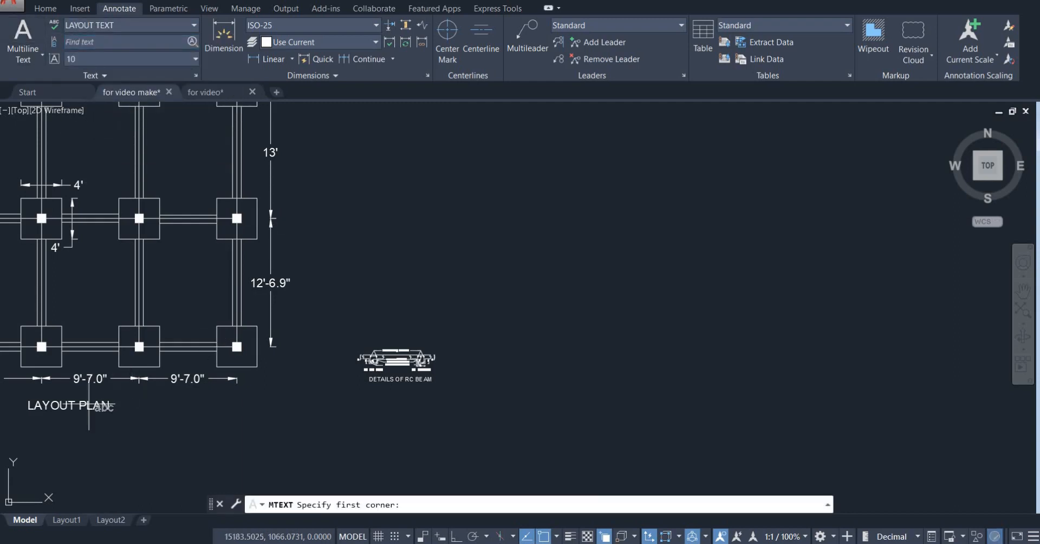
{"action": "left_click", "coordinate": [156, 434]}
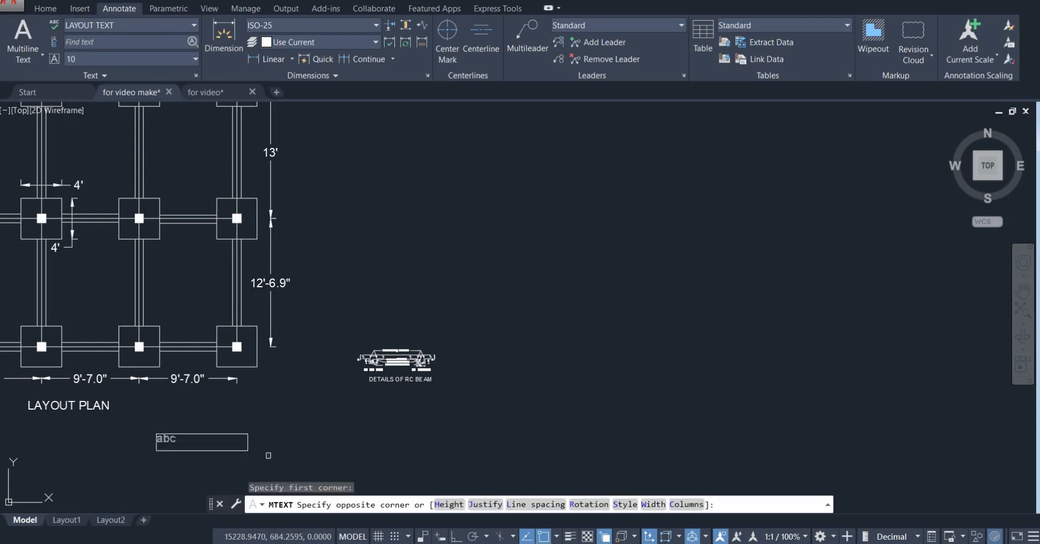
{"action": "left_click", "coordinate": [394, 477]}
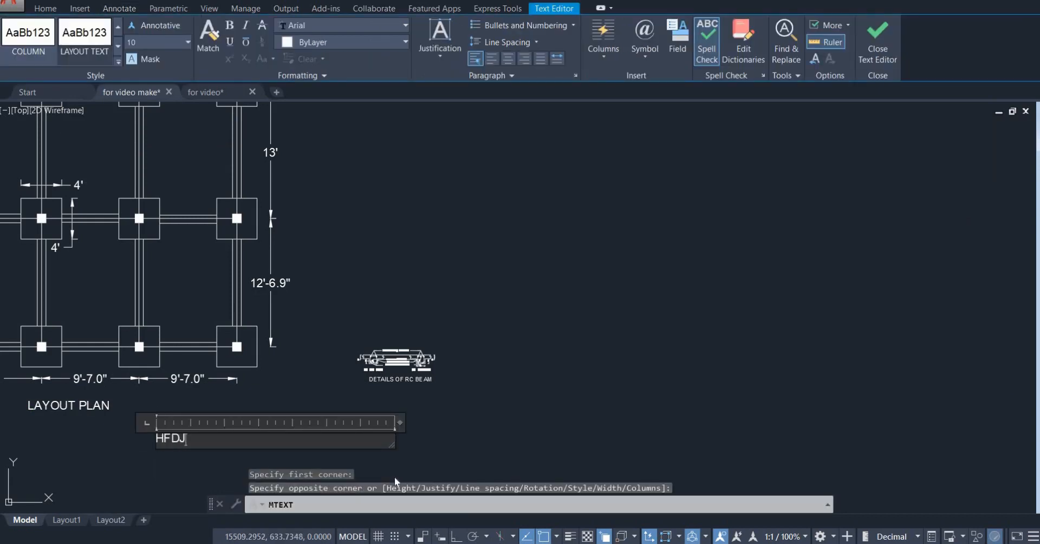
{"action": "type", "text": "HFDJSF XFD"}
{"action": "left_click", "coordinate": [480, 430]}
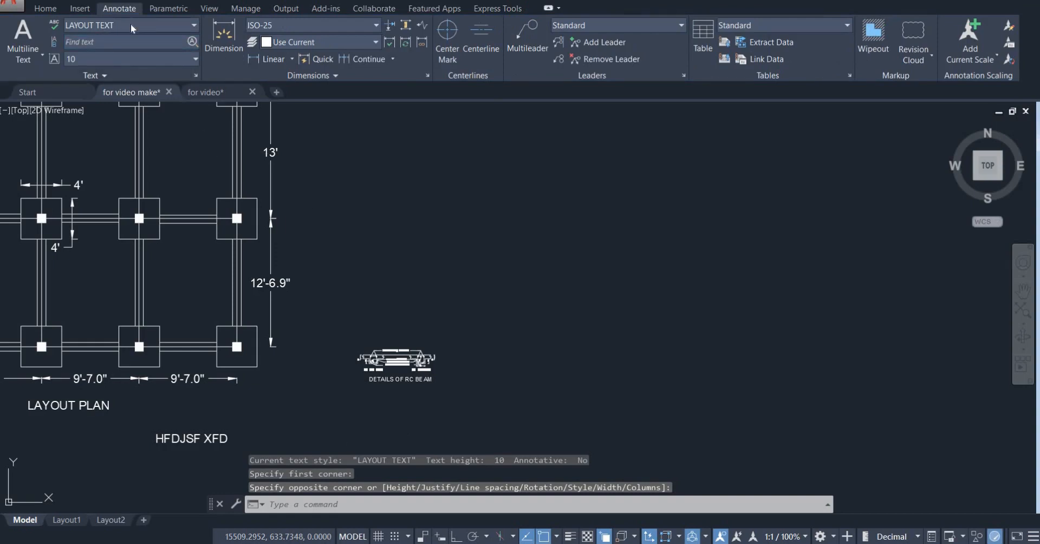
Add a second sample multiline text "DSAFGDG HGFHG" in the LAYOUT TEXT style, to the right of the first sample.
{"action": "left_click", "coordinate": [132, 25]}
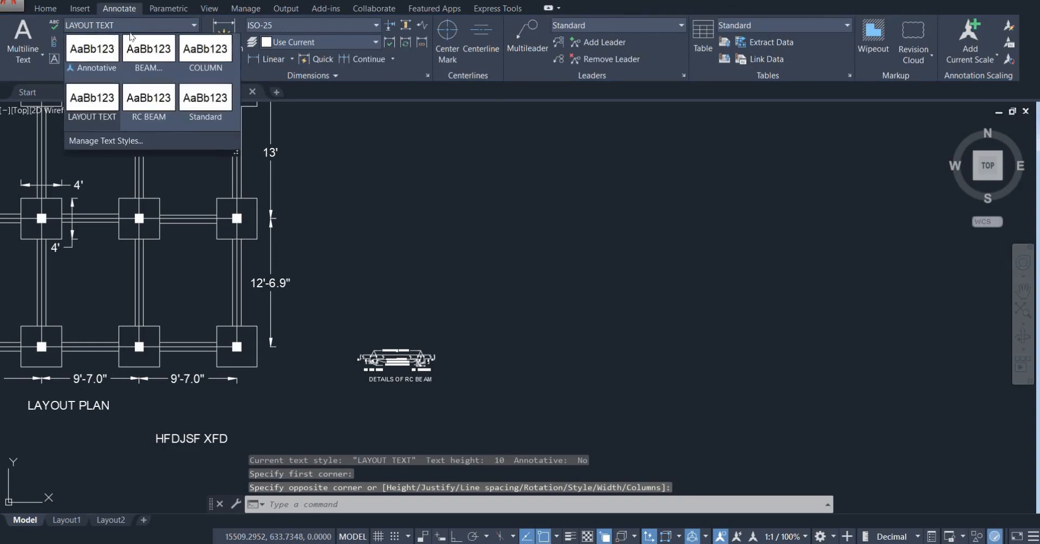
{"action": "left_click", "coordinate": [28, 39]}
{"action": "left_click", "coordinate": [300, 431]}
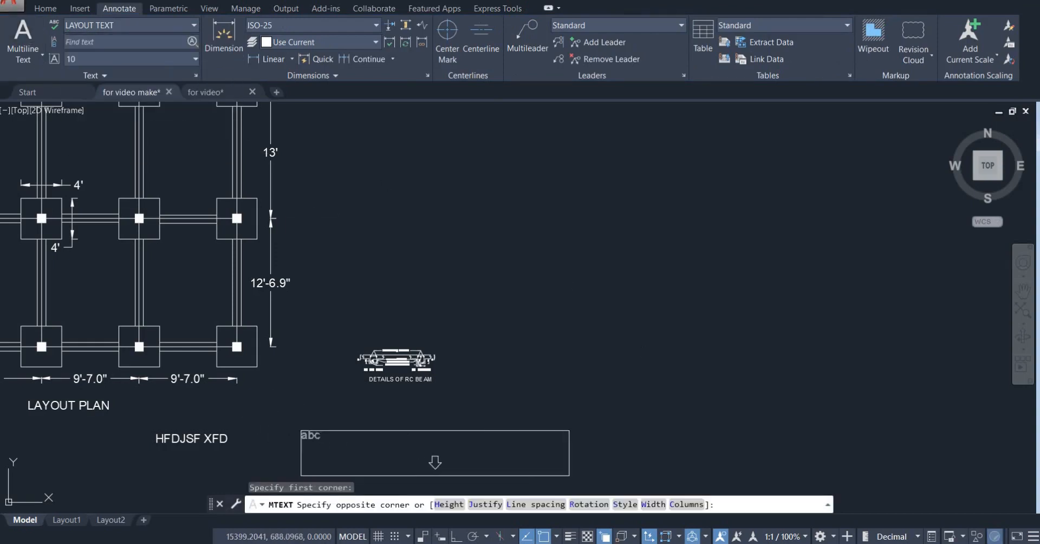
{"action": "left_click", "coordinate": [569, 475]}
{"action": "type", "text": "DSAFGDG HG"}
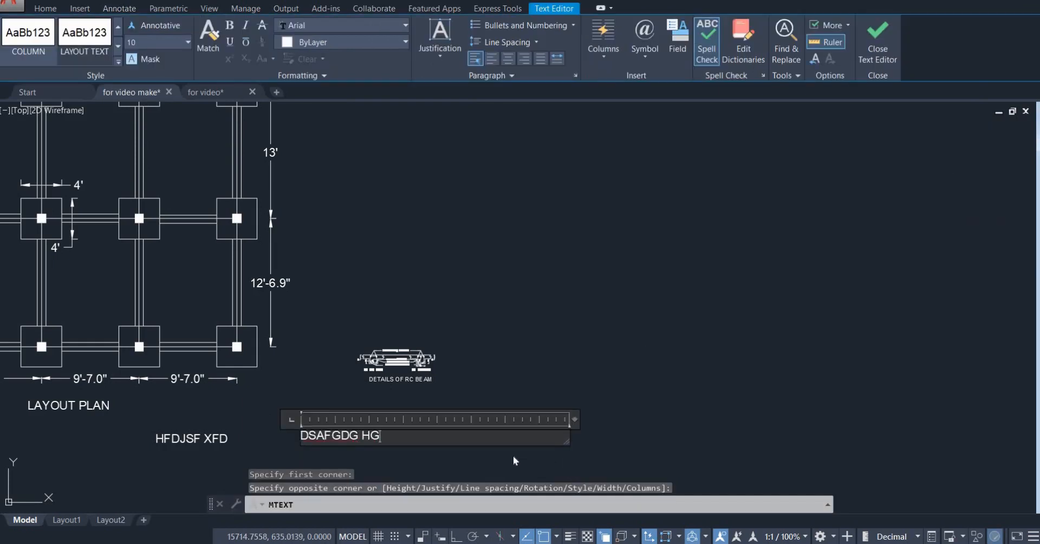
{"action": "type", "text": "FHG"}
{"action": "left_click", "coordinate": [514, 460]}
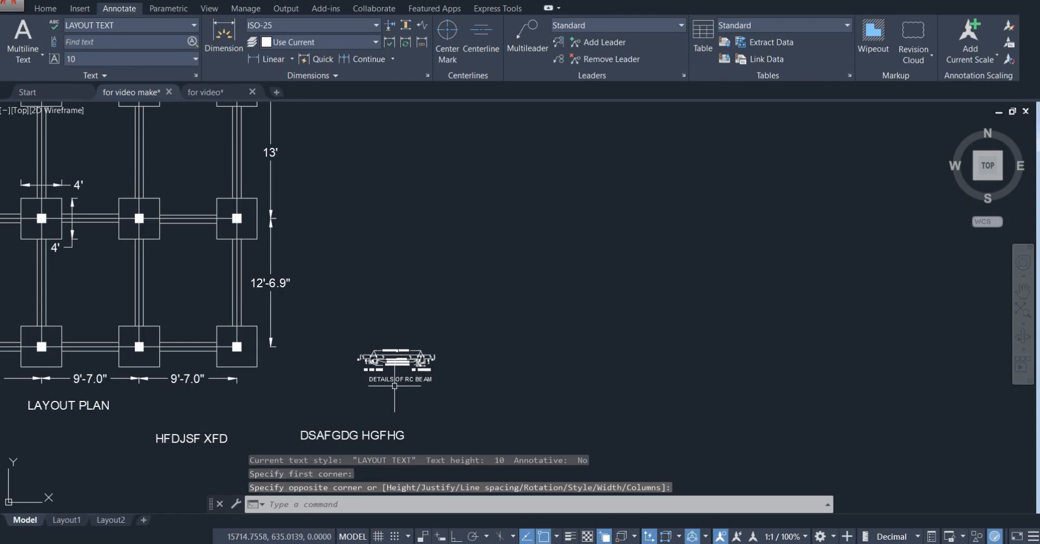
Make RC BEAM the current text style and add the sample multiline text "FDKGVF DFTGJKNFDJKG" beside the "DSAFGDG HGFHG" sample.
{"action": "left_click", "coordinate": [131, 26]}
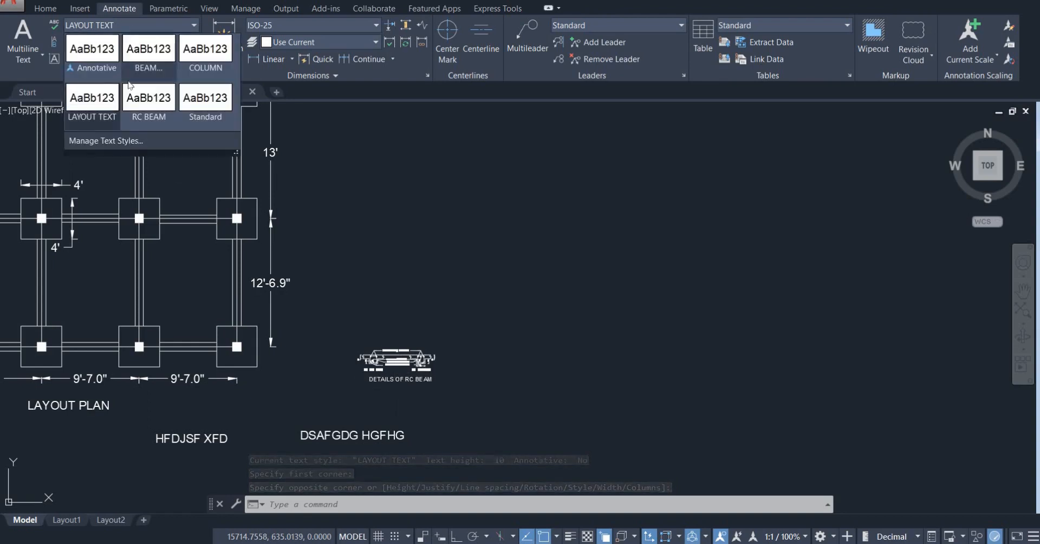
{"action": "left_click", "coordinate": [149, 100]}
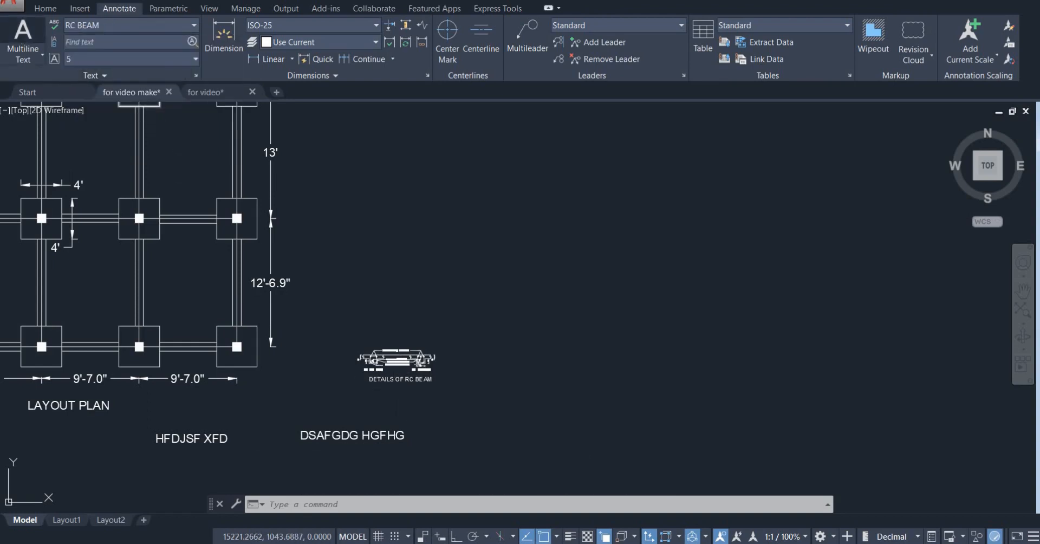
{"action": "left_click", "coordinate": [23, 38]}
{"action": "left_click", "coordinate": [456, 420]}
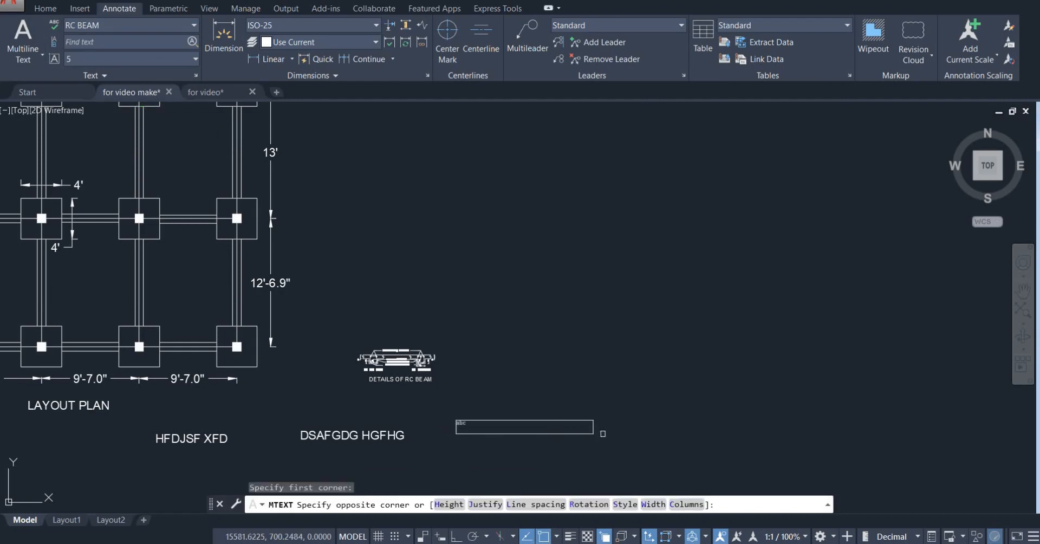
{"action": "left_click", "coordinate": [726, 442]}
{"action": "type", "text": "FDKGVF DFTGJKN"}
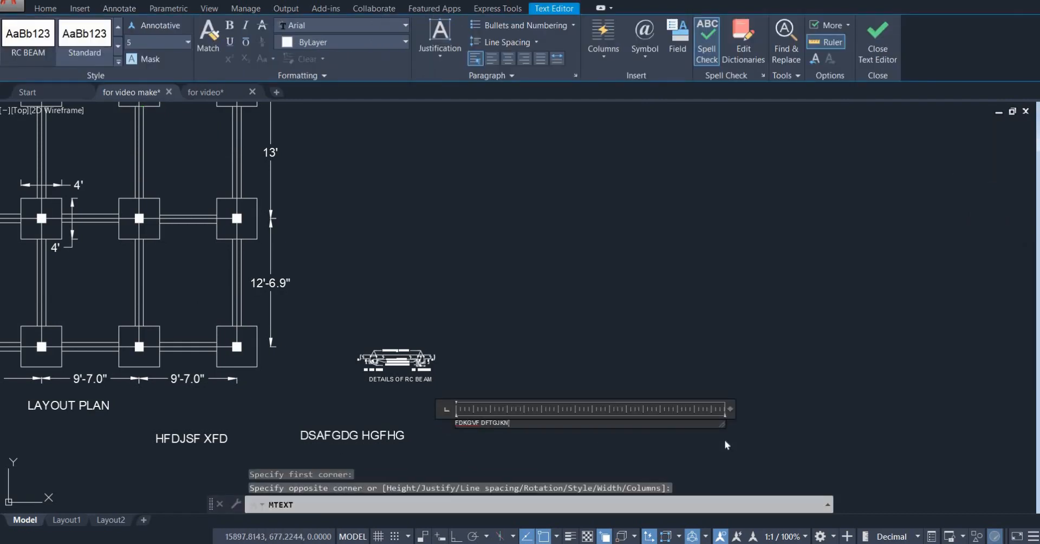
{"action": "type", "text": "FDJKG"}
{"action": "left_click", "coordinate": [725, 443]}
Delete the three sample texts beneath the drawings, starting with the small RC BEAM one.
{"action": "left_click", "coordinate": [514, 424]}
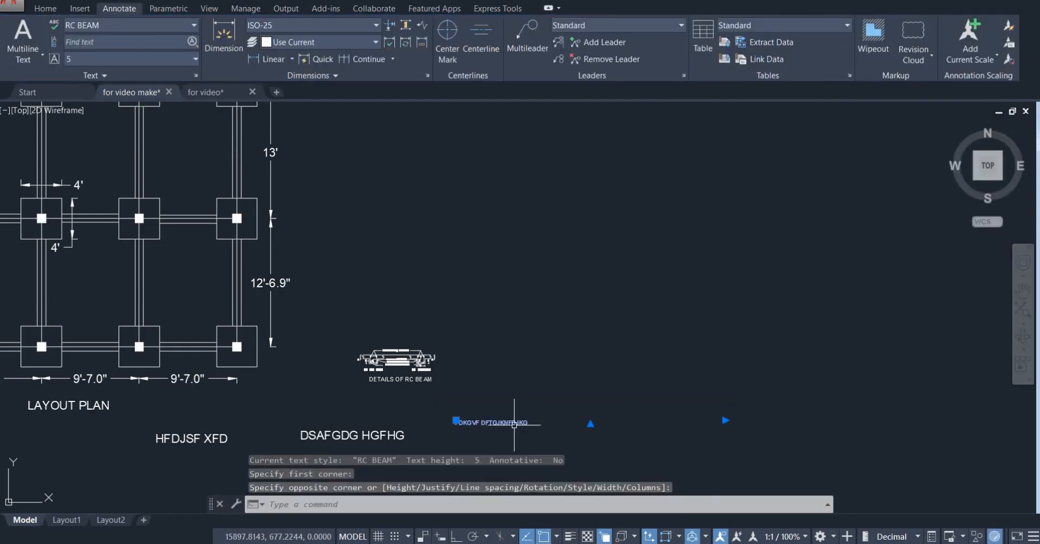
{"action": "key", "text": "Delete"}
{"action": "left_click", "coordinate": [373, 438]}
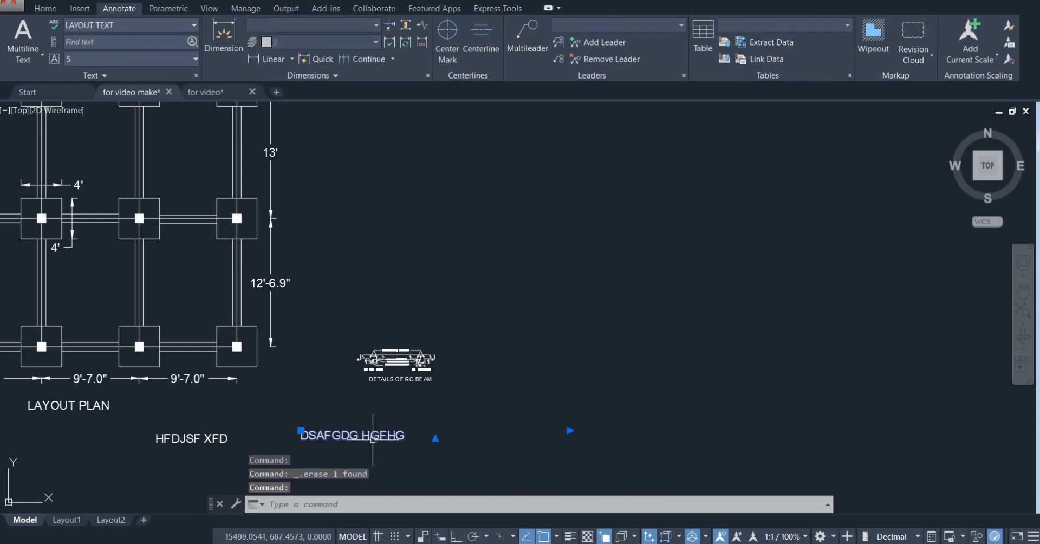
{"action": "key", "text": "Delete"}
{"action": "left_click", "coordinate": [191, 438]}
{"action": "key", "text": "Delete"}
Delete the LAYOUT PLAN title and undo that deletion.
{"action": "left_click", "coordinate": [69, 406]}
{"action": "key", "text": "Delete"}
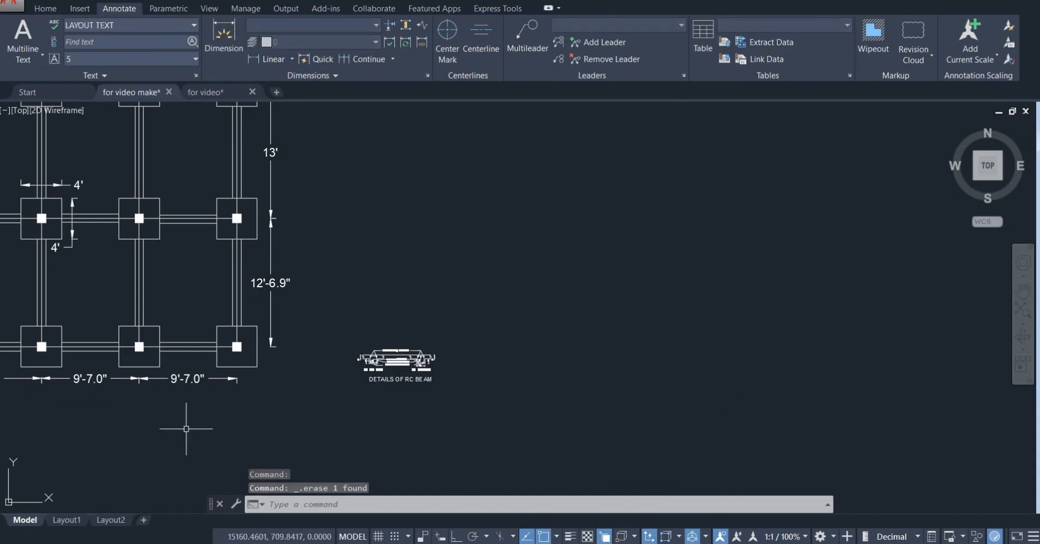
{"action": "scroll", "coordinate": [348, 418], "scroll_direction": "down", "scroll_amount": 2}
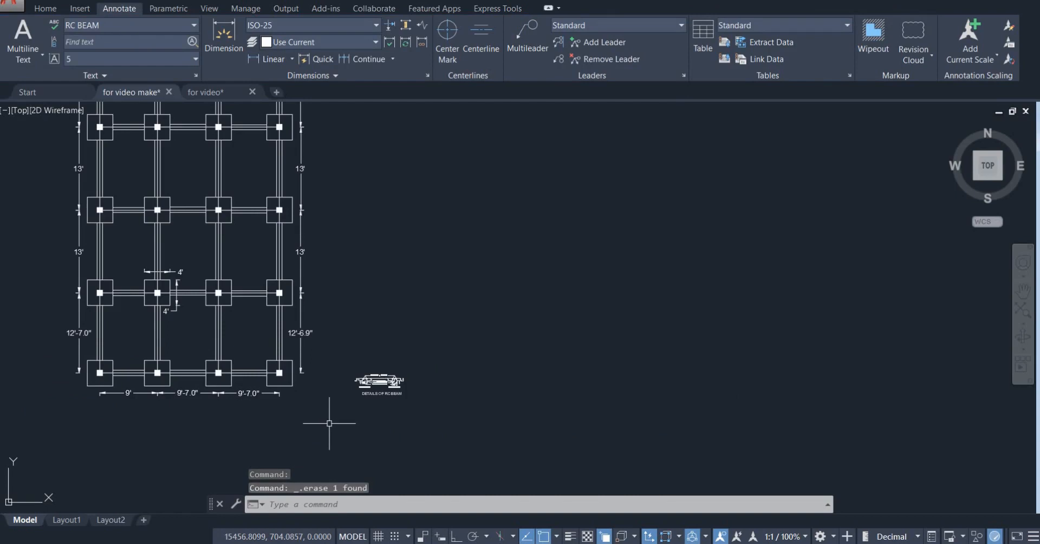
{"action": "key", "text": "ctrl+z"}
{"action": "key", "text": "ctrl+z"}
Examine the titled foundation plan and beam detail in model space and on the Layout1 sheet, comparing their relative sizes.
{"action": "scroll", "coordinate": [289, 413], "scroll_direction": "down", "scroll_amount": 2}
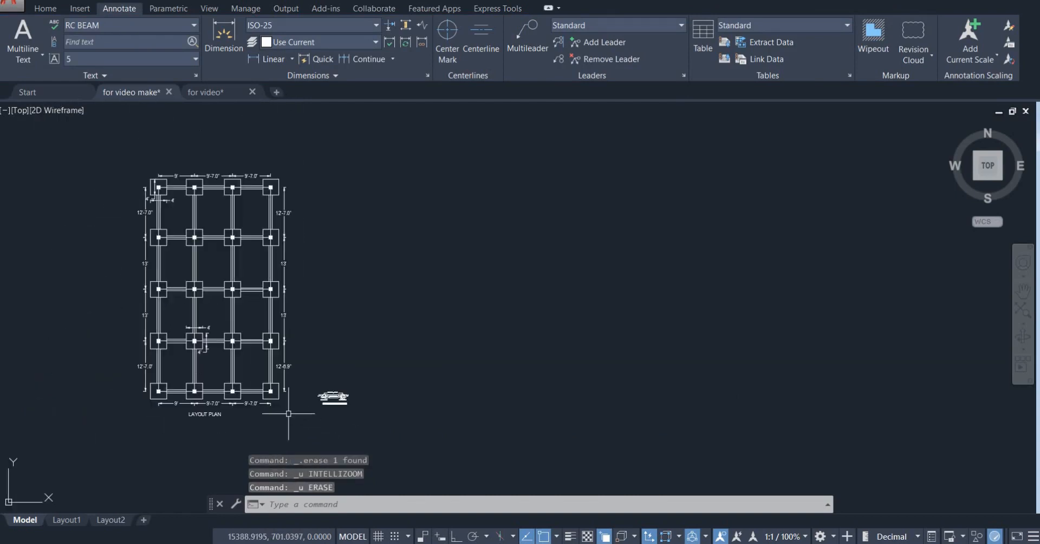
{"action": "scroll", "coordinate": [277, 408], "scroll_direction": "up", "scroll_amount": 2}
{"action": "middle_click_drag", "start_coordinate": [277, 409], "coordinate": [415, 399]}
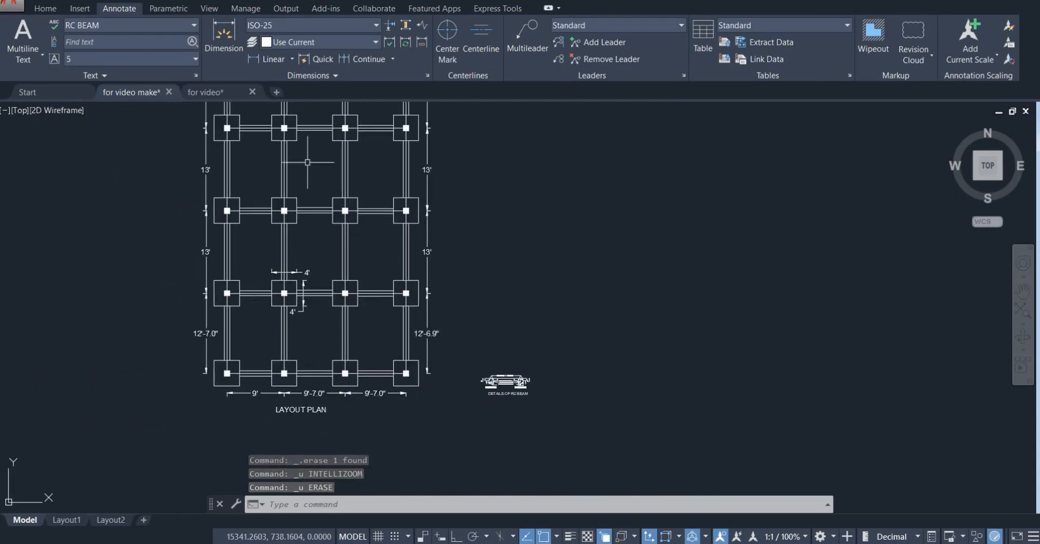
{"action": "scroll", "coordinate": [450, 376], "scroll_direction": "down", "scroll_amount": 2}
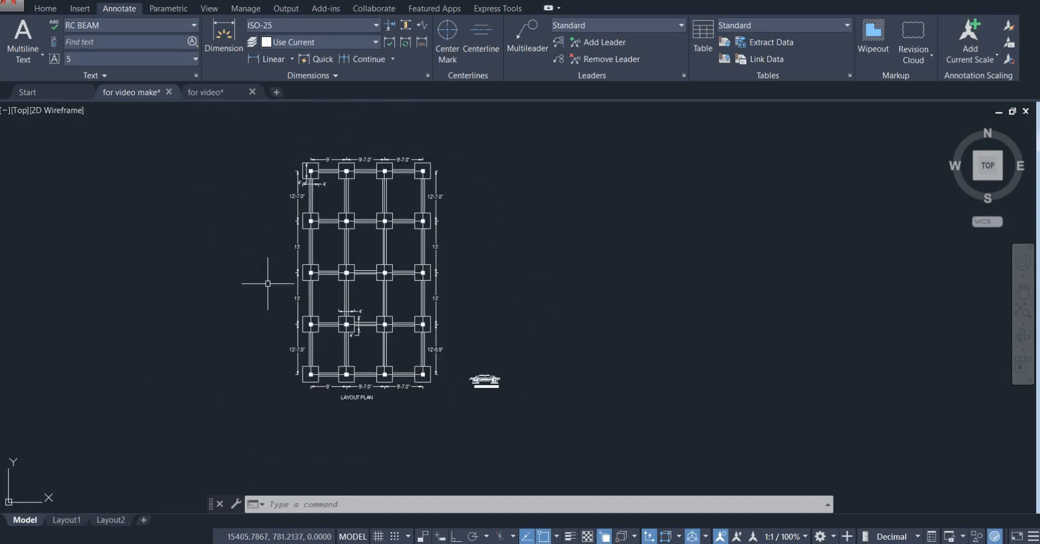
{"action": "scroll", "coordinate": [274, 290], "scroll_direction": "down", "scroll_amount": 2}
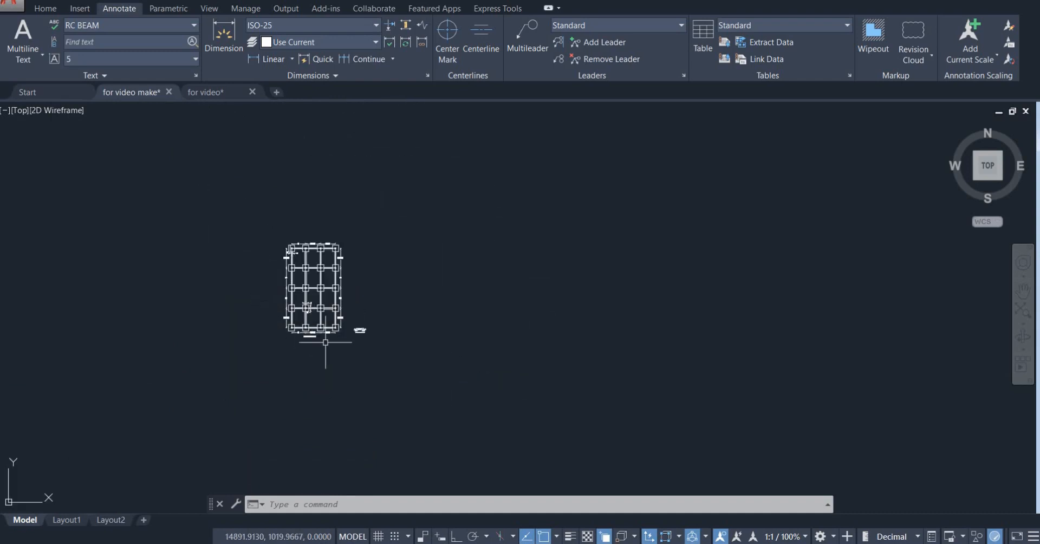
{"action": "middle_click_drag", "start_coordinate": [280, 274], "coordinate": [277, 312]}
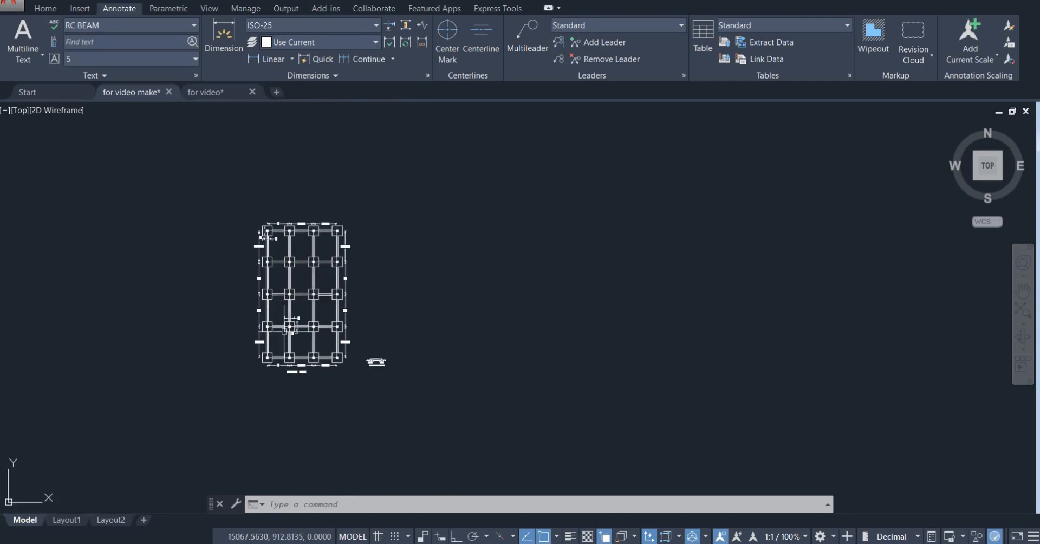
{"action": "left_click", "coordinate": [66, 520]}
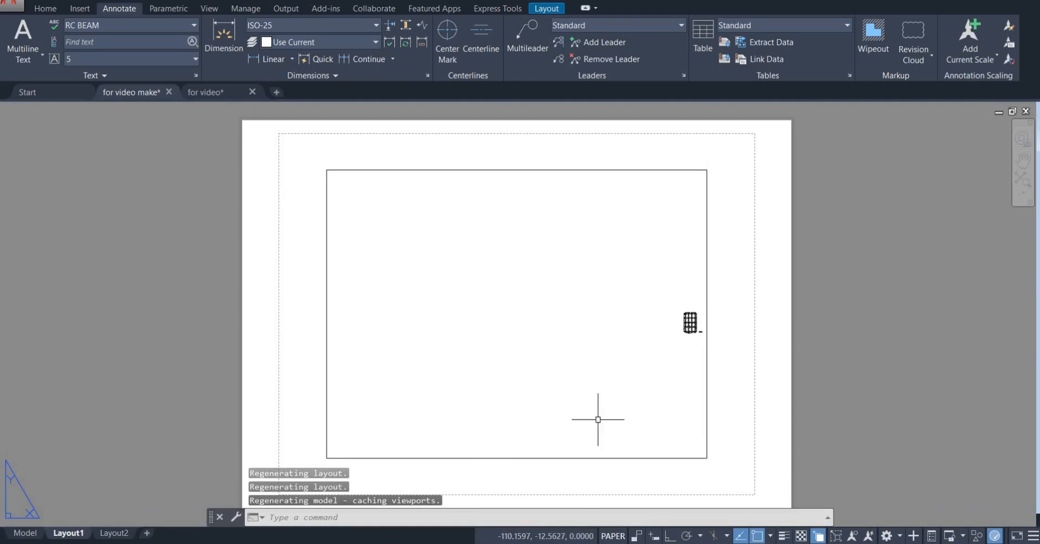
{"action": "left_click", "coordinate": [25, 533]}
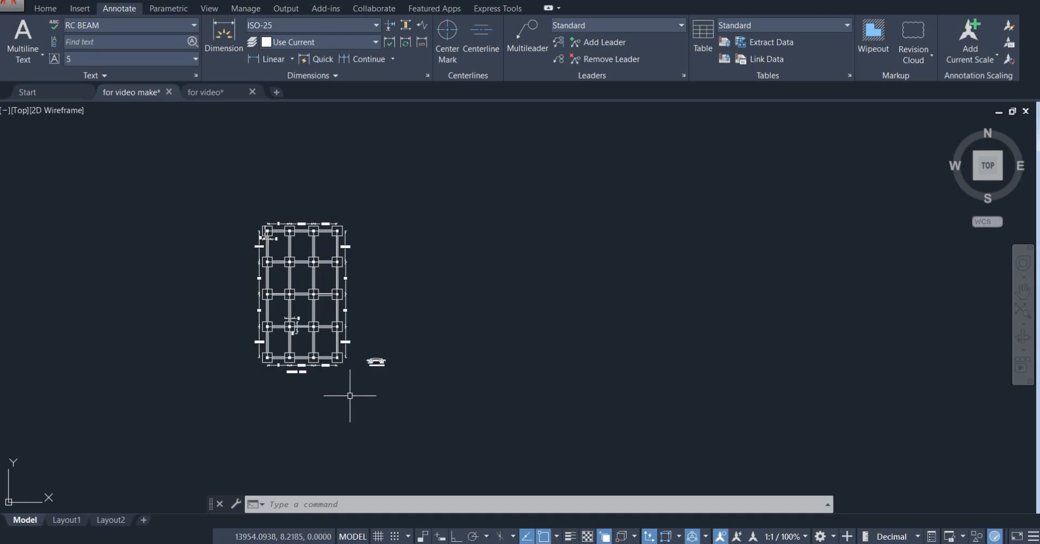
{"action": "scroll", "coordinate": [350, 396], "scroll_direction": "down", "scroll_amount": 2}
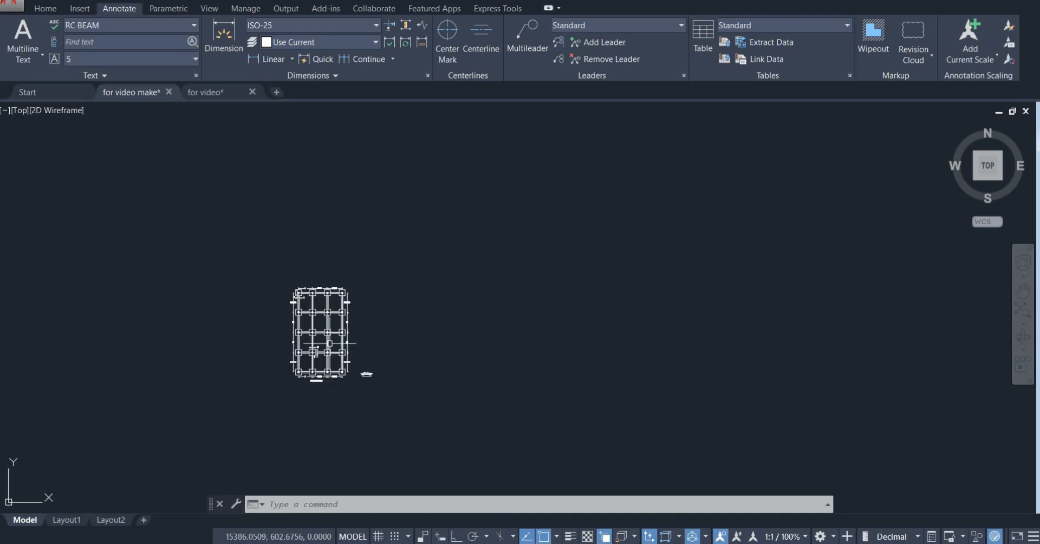
{"action": "scroll", "coordinate": [367, 374], "scroll_direction": "up", "scroll_amount": 1}
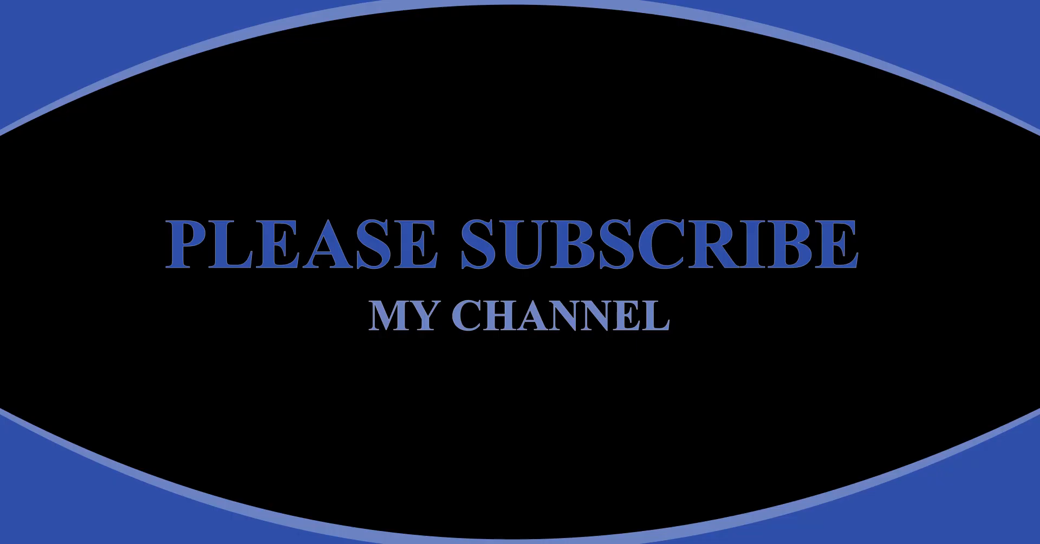